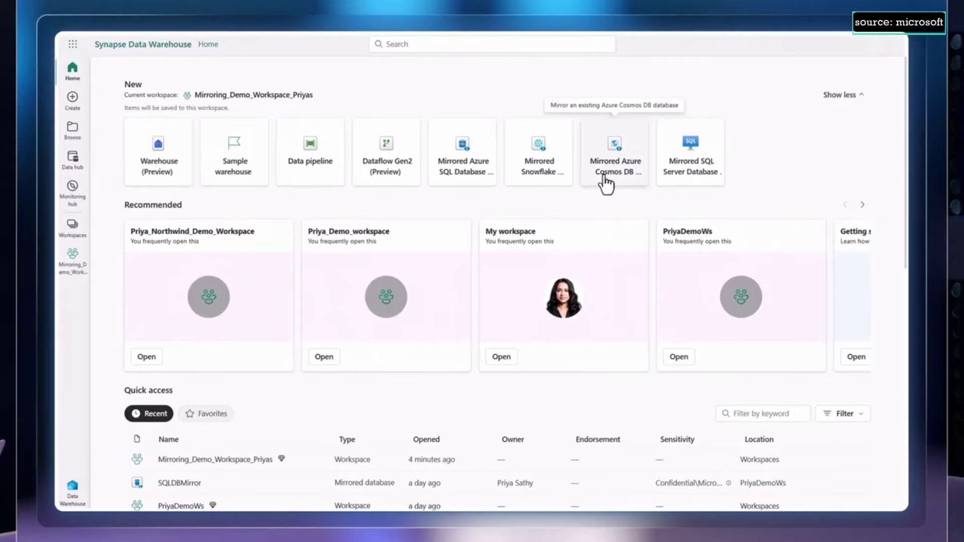
Create a Mirrored Azure Cosmos DB item named Cosmosdbmirror, then run the notebook's Sales by Category chart cell.
left_click(606, 183)
type("Cosmosdbmirror")
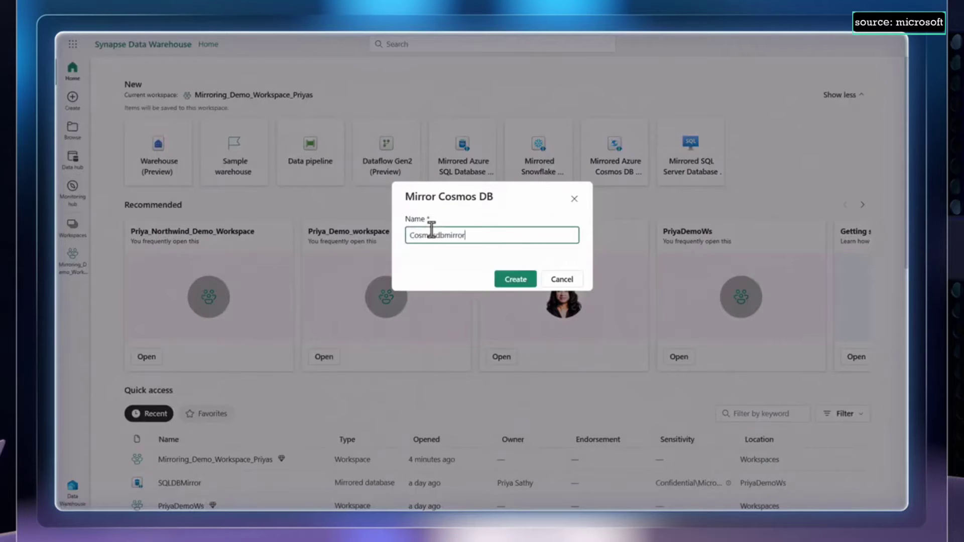
key("Return")
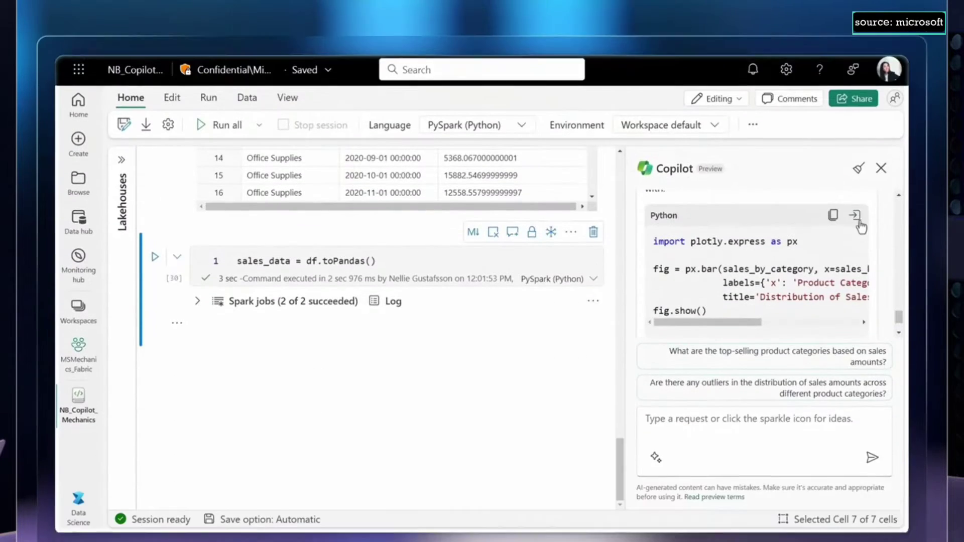
left_click(855, 217)
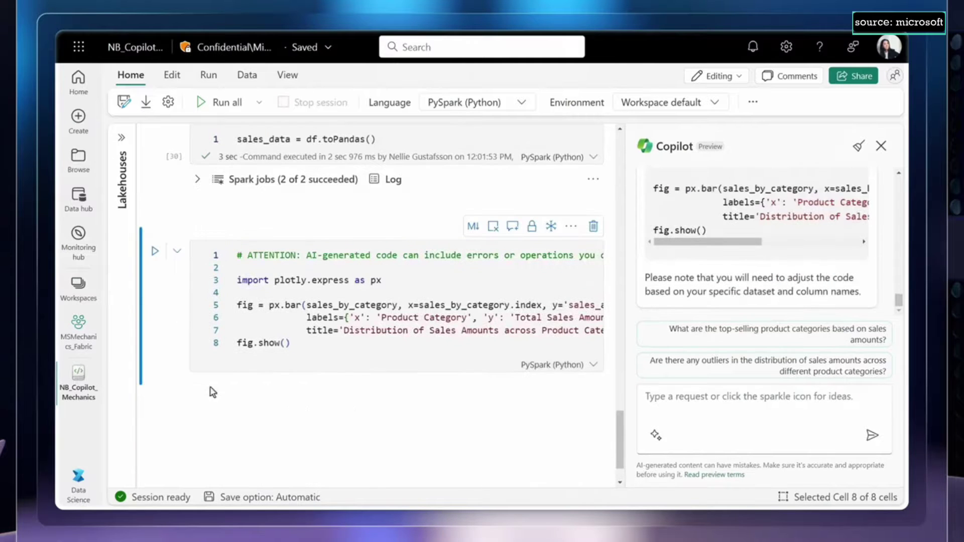
left_click(155, 251)
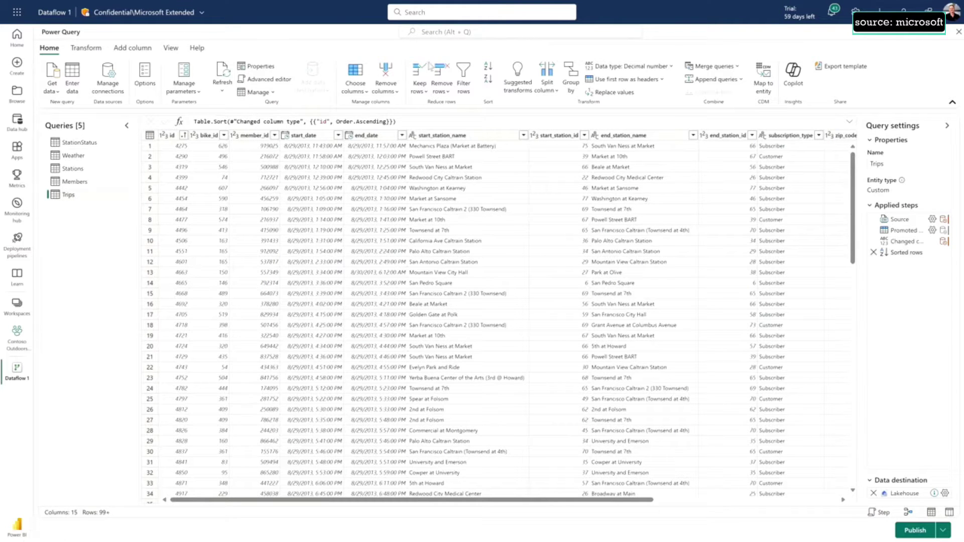
Ask the dataflow's Copilot to create a new column for trip duration in minutes.
left_click(792, 75)
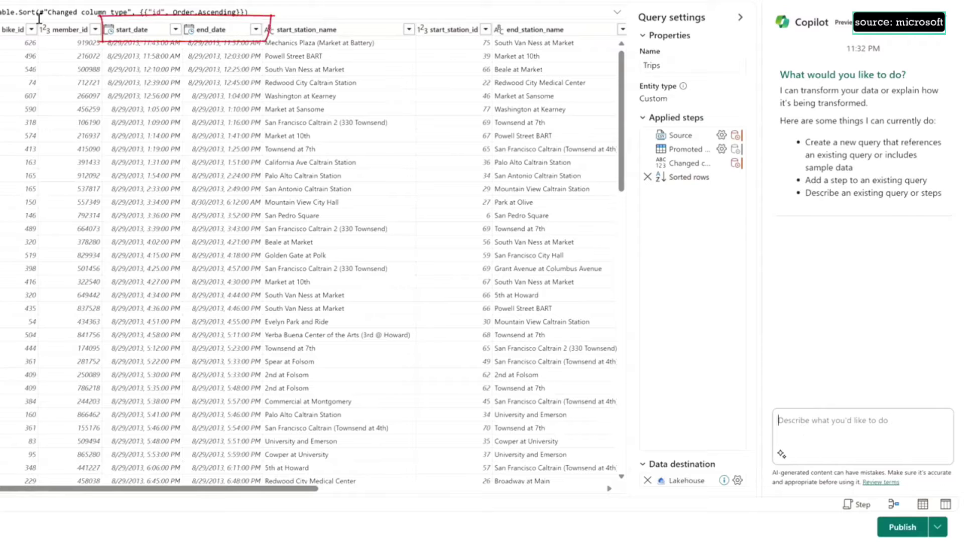
left_click(790, 425)
type("create a new column for trip duration in minutes")
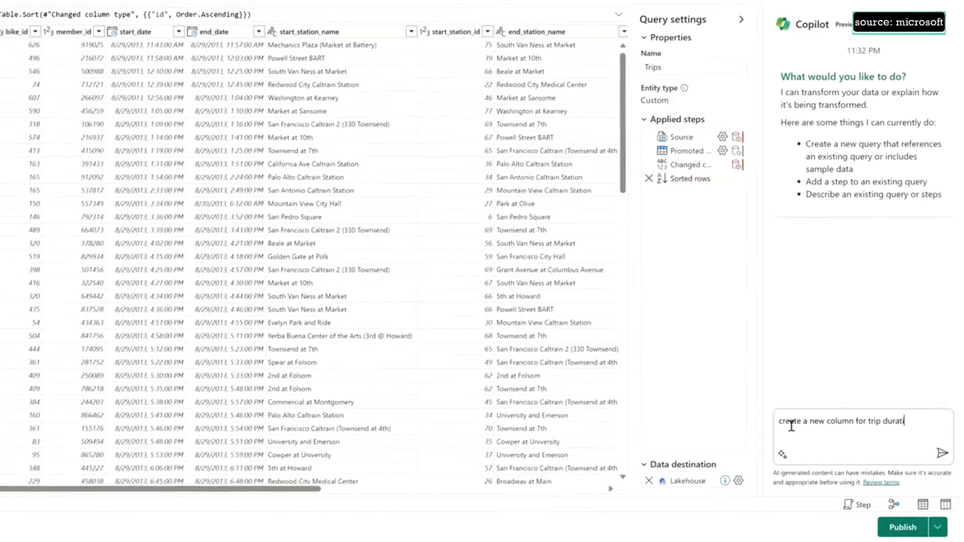
key("Return")
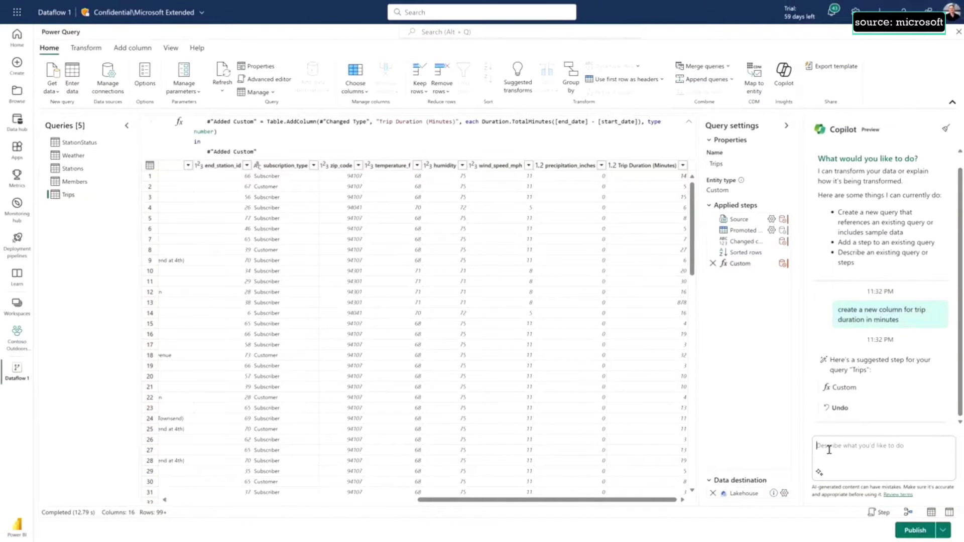
Have Copilot rename the column to Duration and add a column grouping trips by duration.
type("Rename the column just duration")
key("Return")
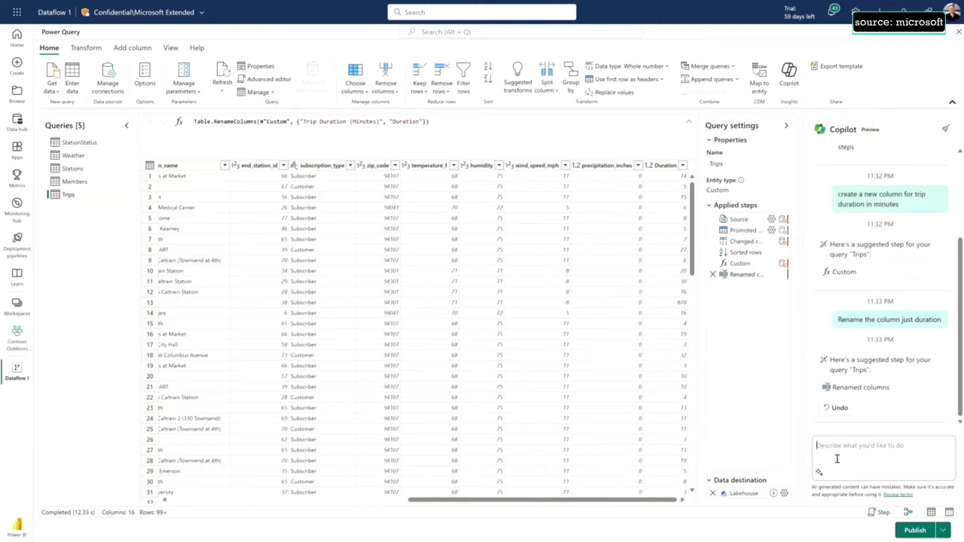
type("create a new column that groups trips by")
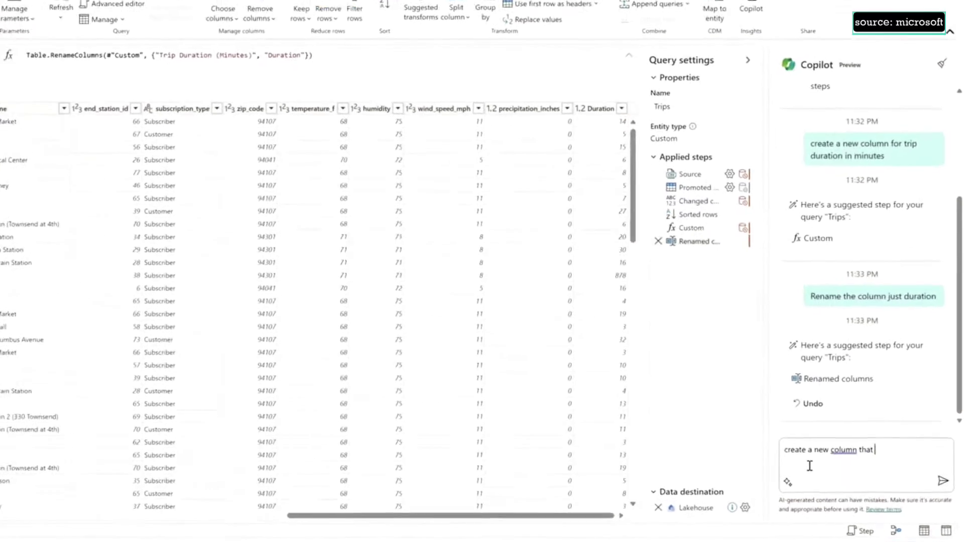
type(" duration")
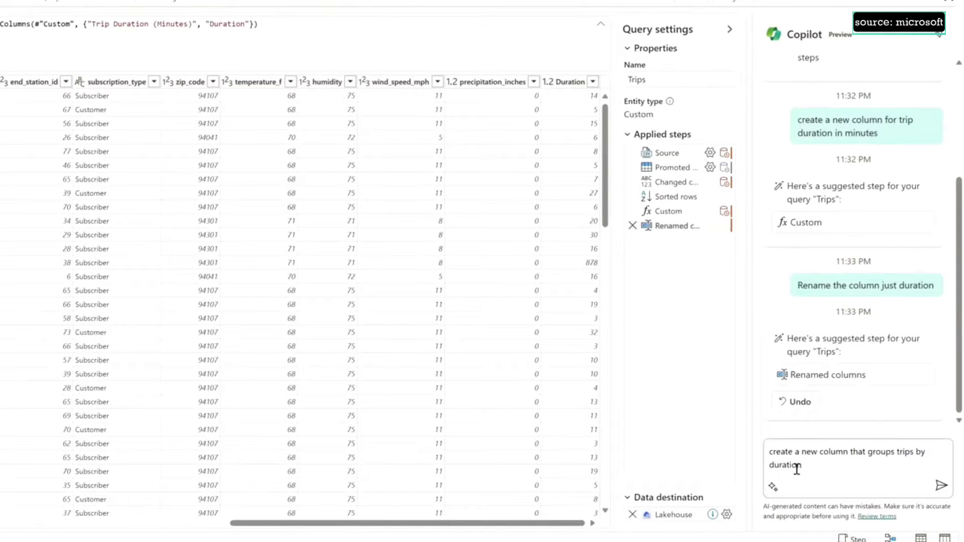
key("Return")
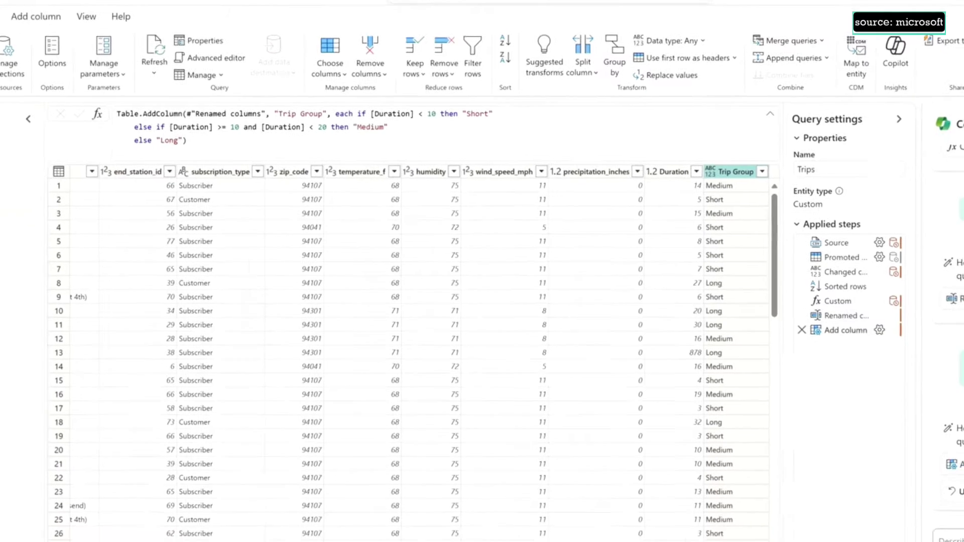
Have Copilot convert temperature to Celsius, then add and undo a rainy-day trip filter.
type("Convert")
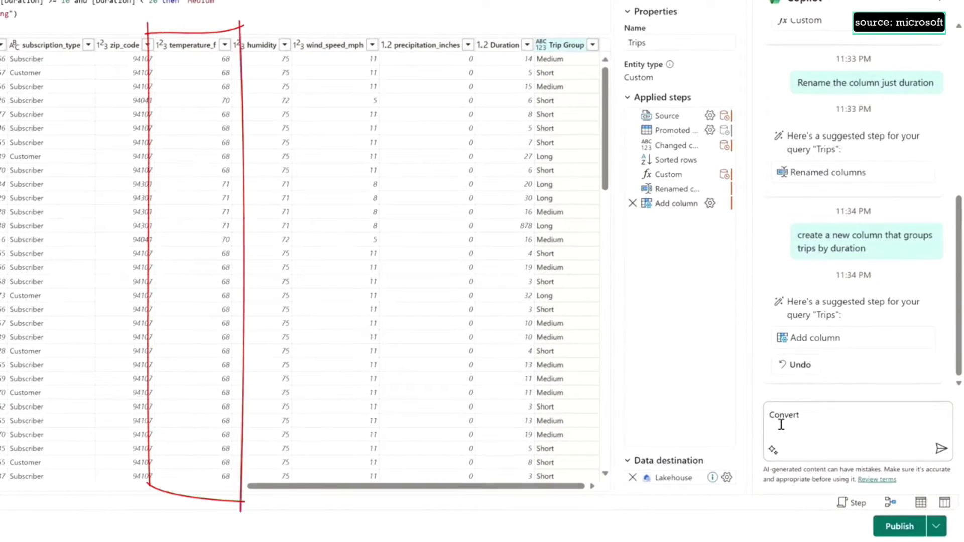
type(" temperature to celcius")
key("Return")
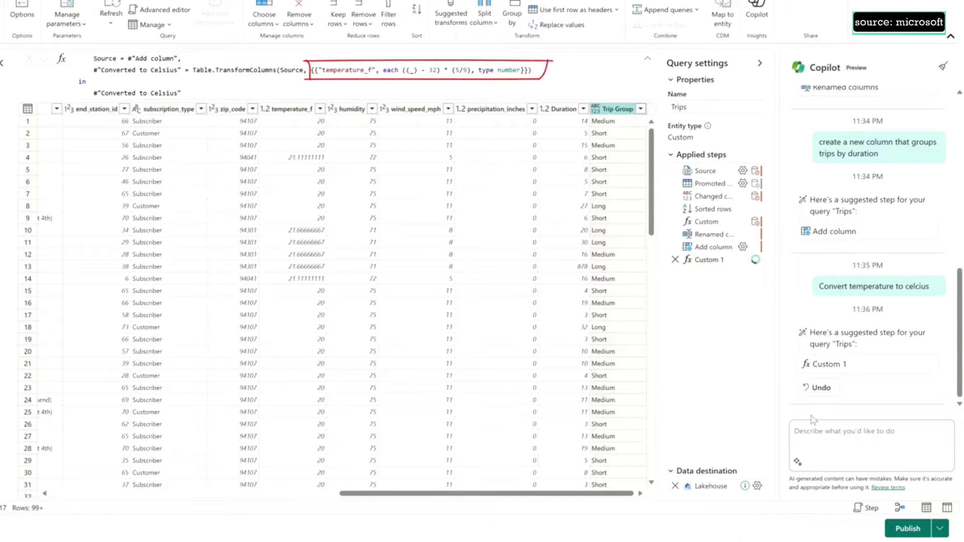
left_click(864, 437)
type("Filter out the ")
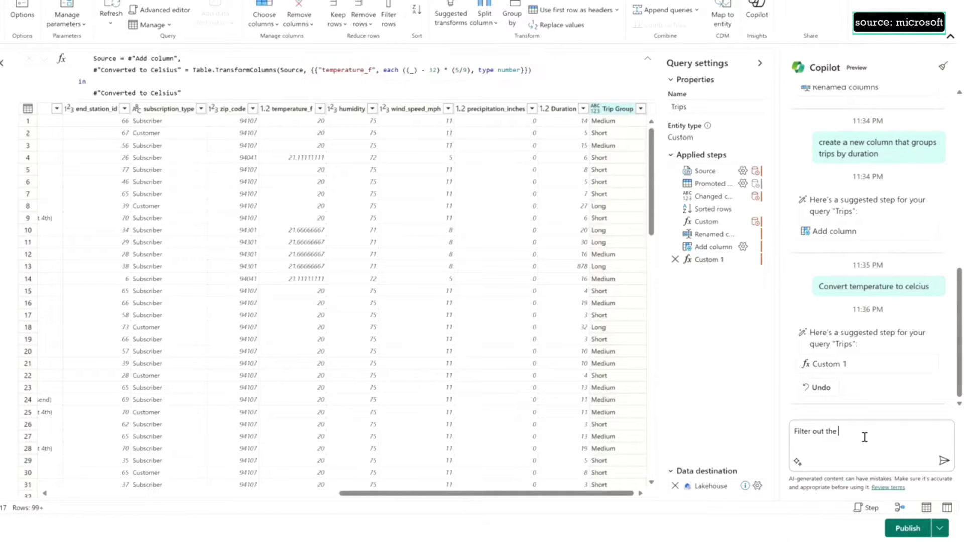
type("trips on rainy days")
left_click(943, 460)
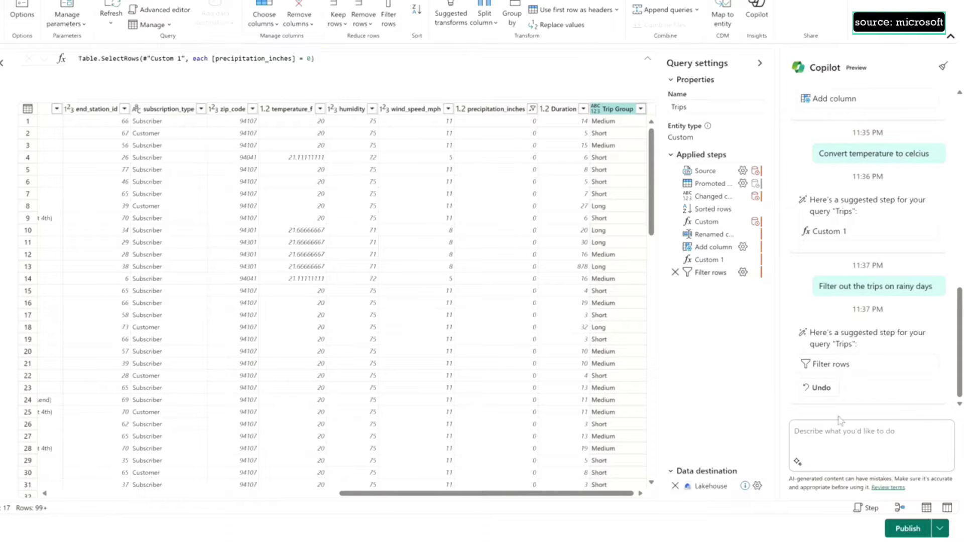
left_click(818, 388)
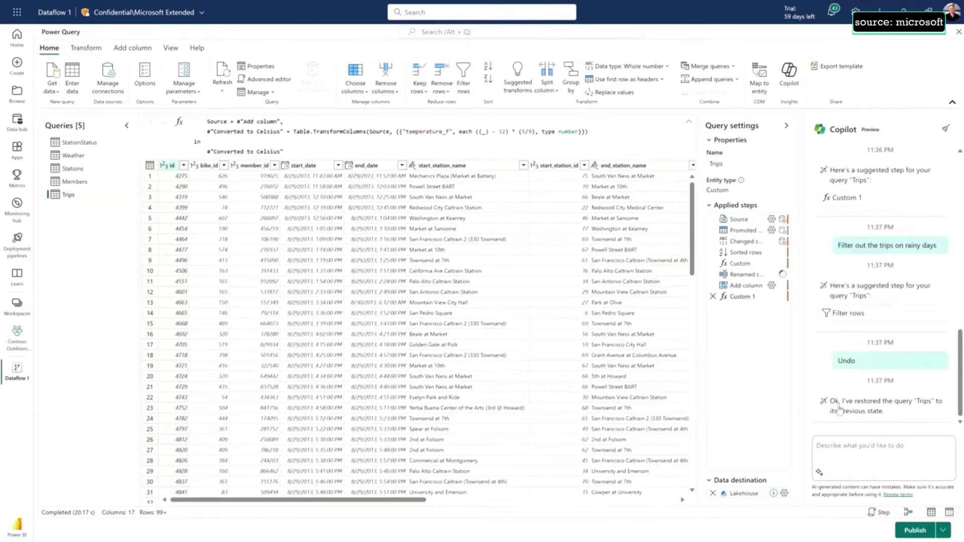
left_click(171, 48)
Switch to Diagram view and ask Copilot to merge the Trips and Members queries into a new query.
left_click(128, 76)
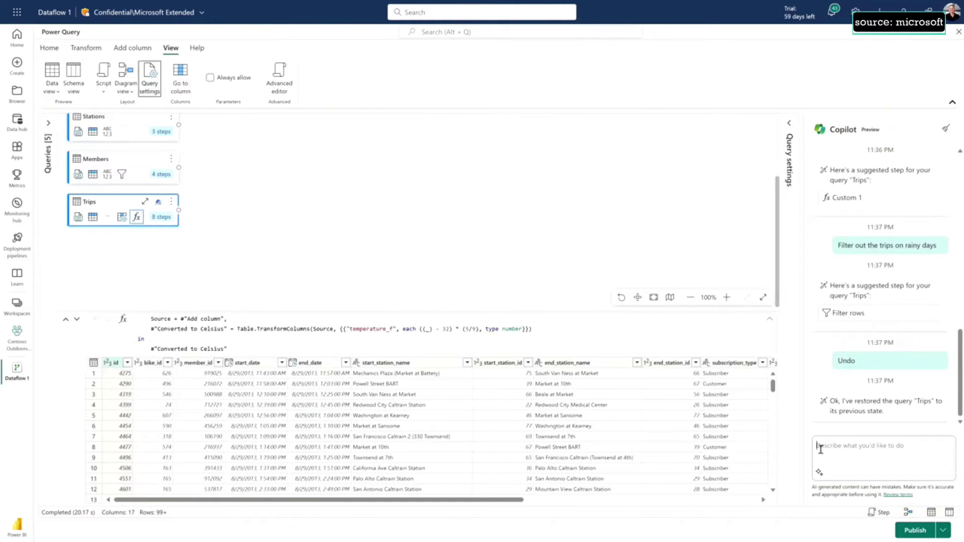
type("te a new query to merge Tr")
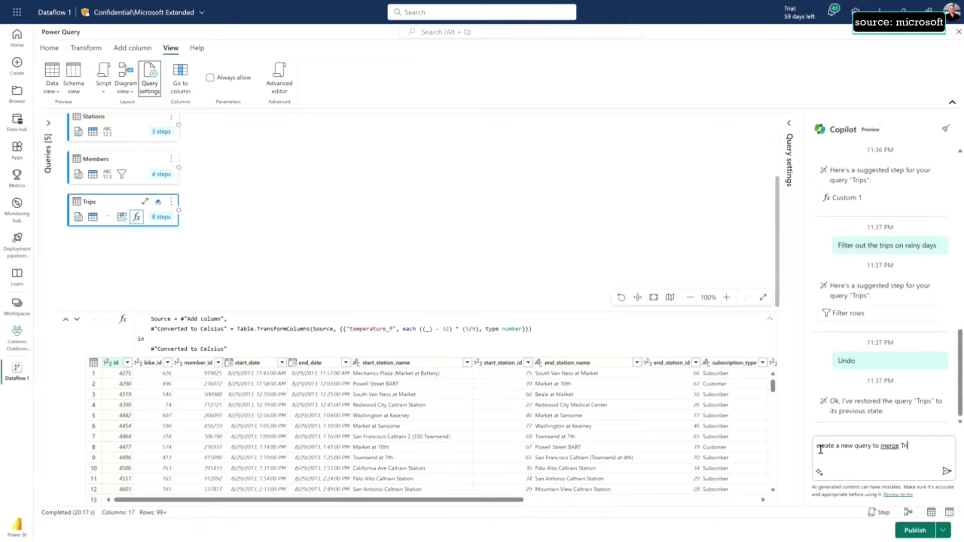
type("eate a new query to merge Trips and Members")
key("Return")
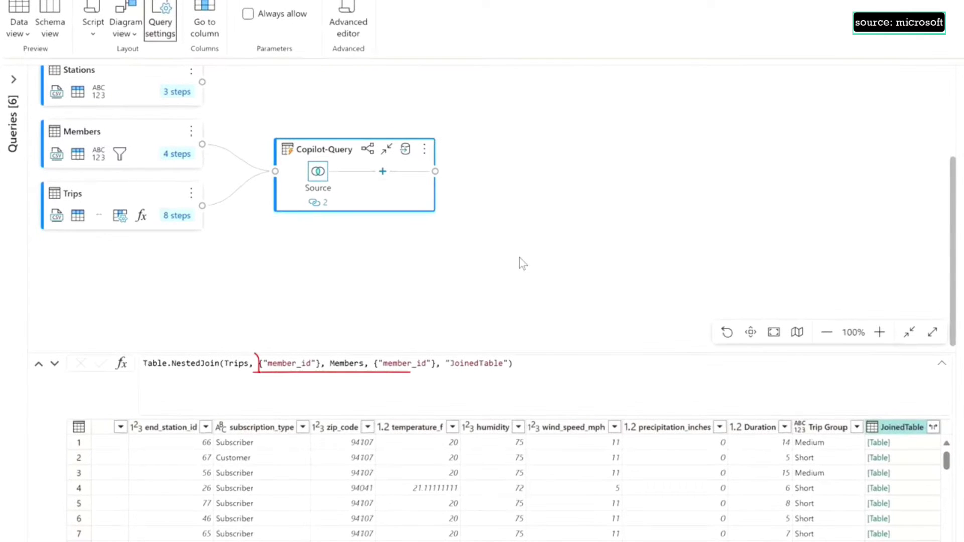
Expand JoinedTable to MonthsAsMember, LoyaltyStatus, LifetimeValue, Age, JoinedDate and Education only.
left_click(933, 427)
left_click(761, 239)
scroll(807, 293, "down", 2)
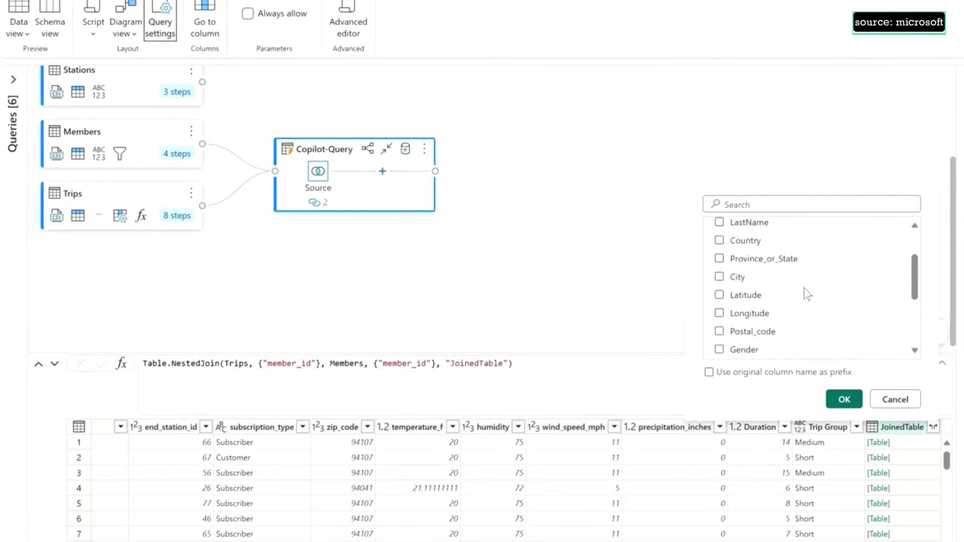
scroll(806, 294, "down", 3)
left_click(767, 297)
left_click(767, 315)
left_click(763, 334)
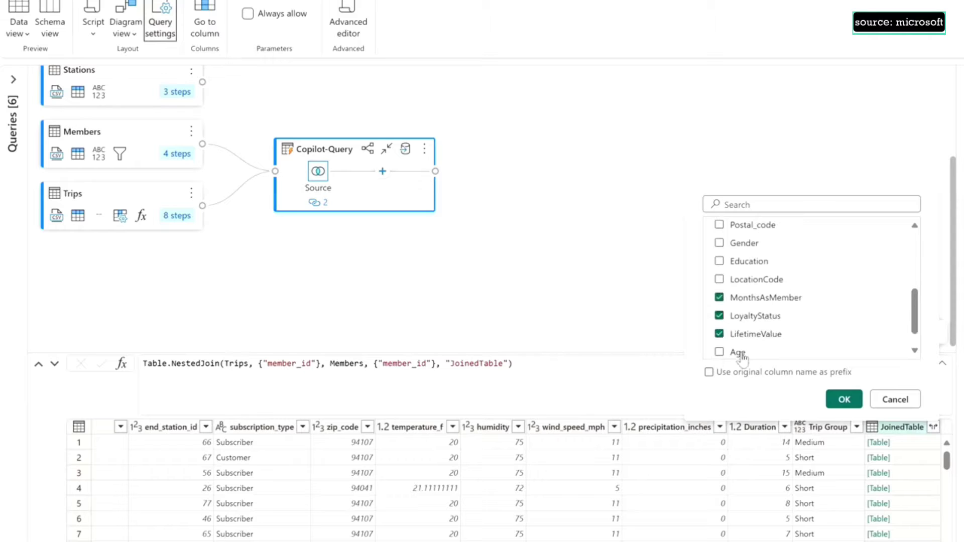
left_click(741, 355)
scroll(742, 354, "down", 1)
left_click(742, 351)
left_click(750, 236)
left_click(844, 399)
Rename the merged query to 'Trips with Member info'.
double_click(341, 149)
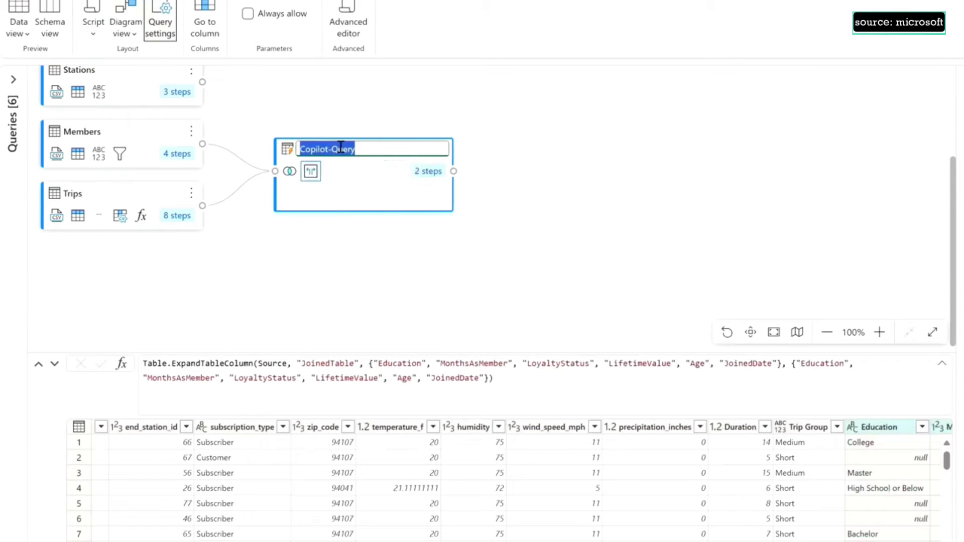
type("Trips with Members")
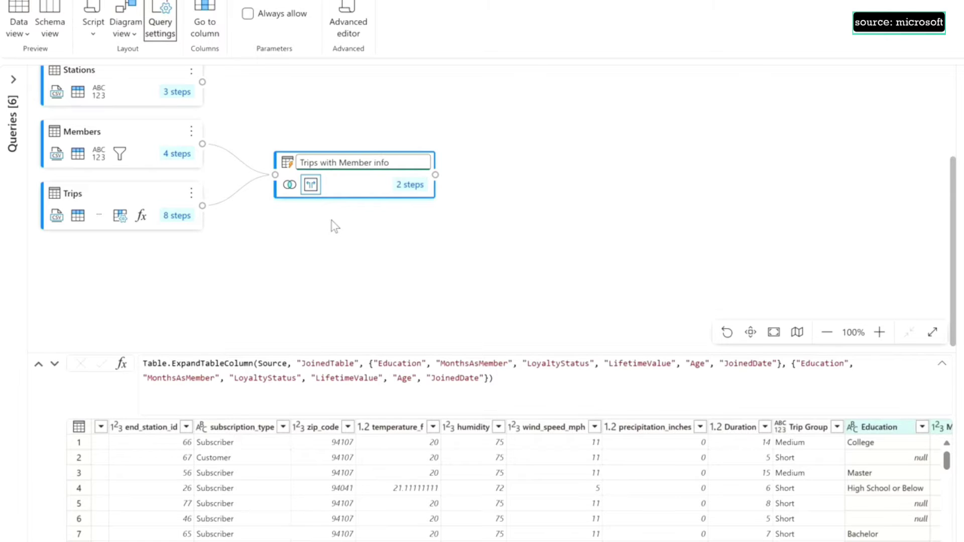
left_click(764, 401)
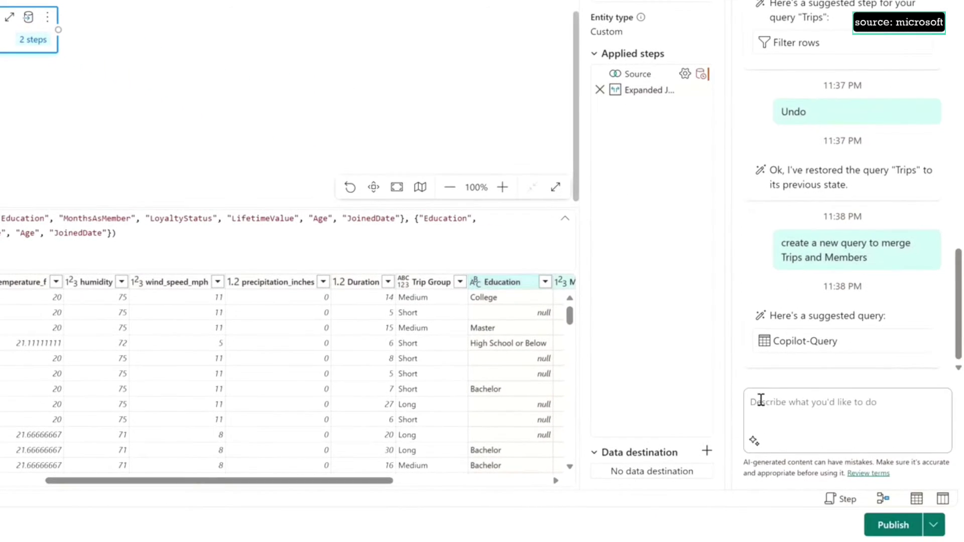
Ask Copilot to group trips by bike_id with trip count, average and total duration, and member count.
key("ctrl+v")
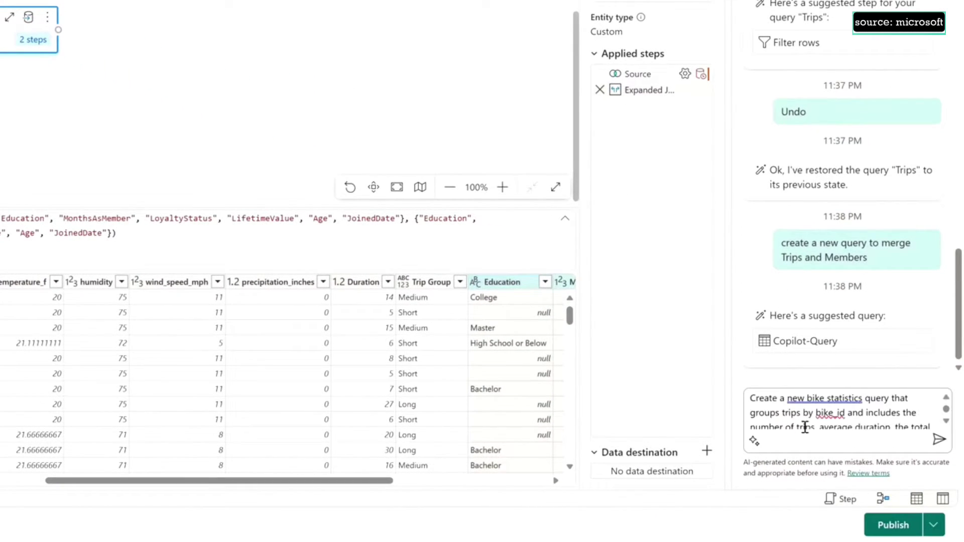
left_click(940, 442)
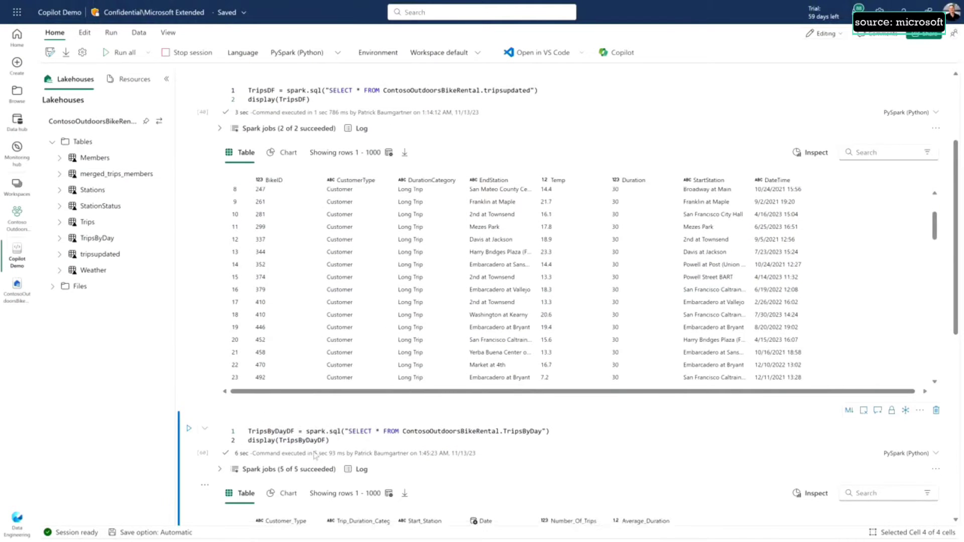
Add an empty code cell, open the notebook's Copilot pane and collapse the Lakehouses explorer.
scroll(315, 455, "down", 8)
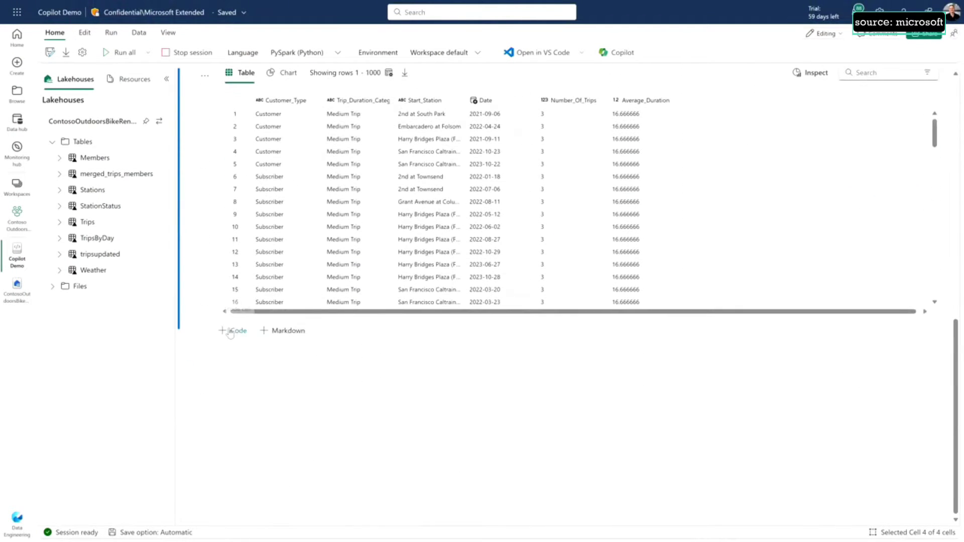
left_click(233, 330)
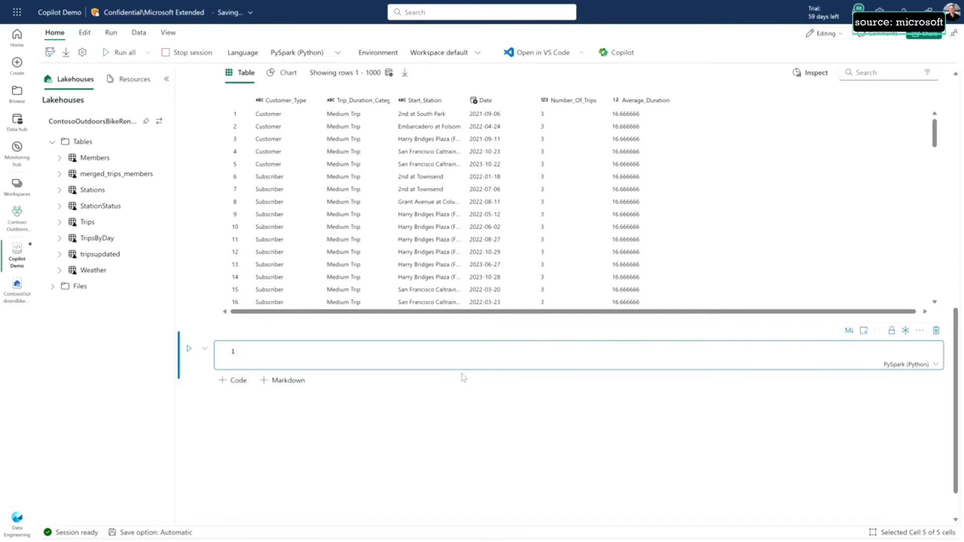
left_click(623, 53)
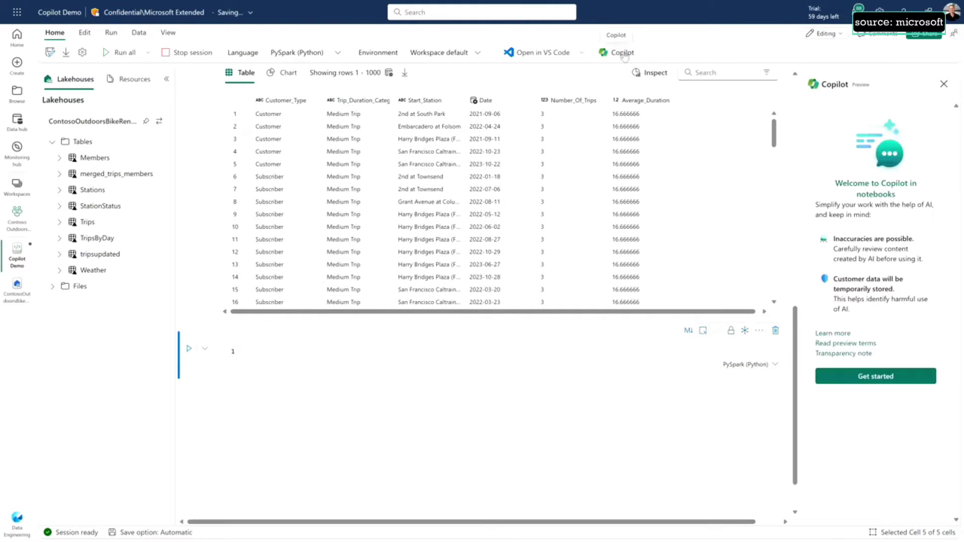
left_click(166, 79)
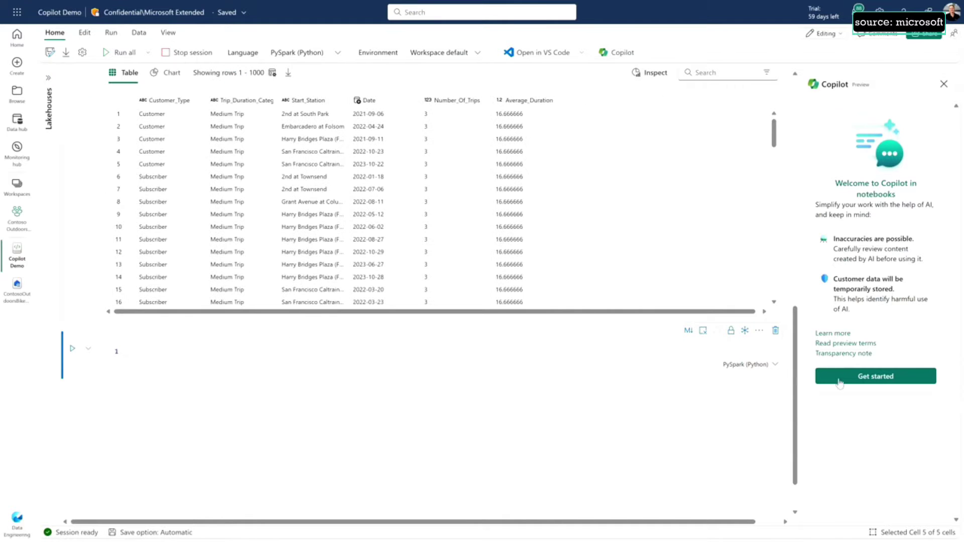
Ask Copilot to suggest data visualizations for TripsDF.
left_click(839, 381)
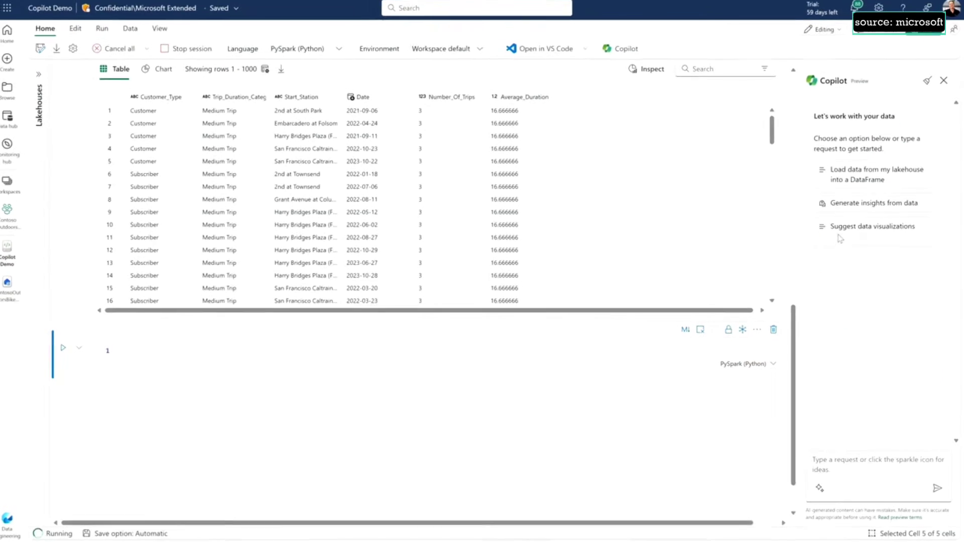
left_click(848, 226)
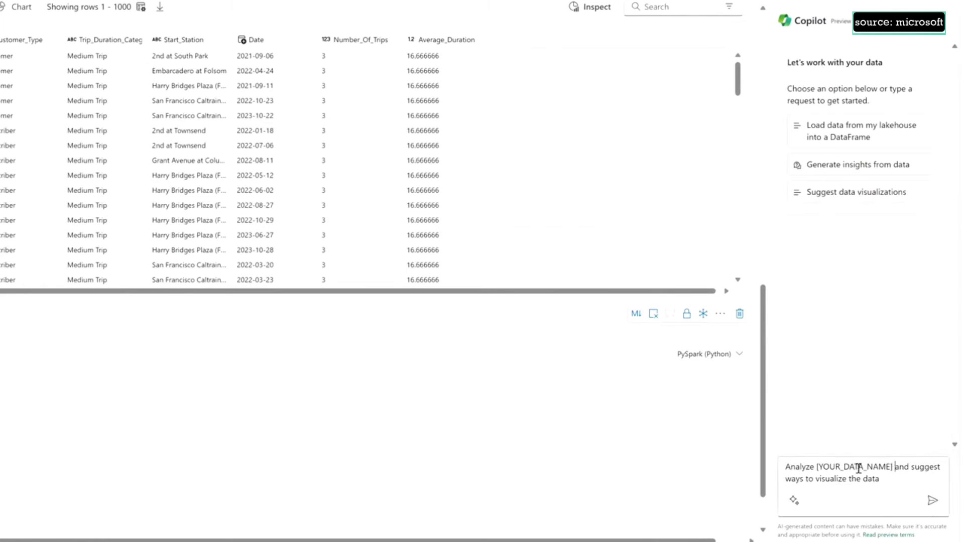
left_click_drag(895, 468, 818, 470)
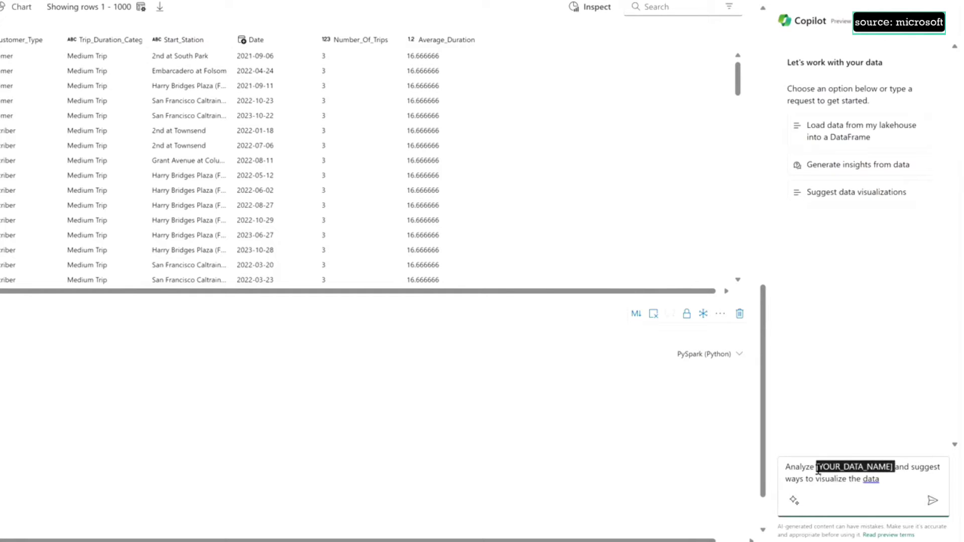
type("TripsDF")
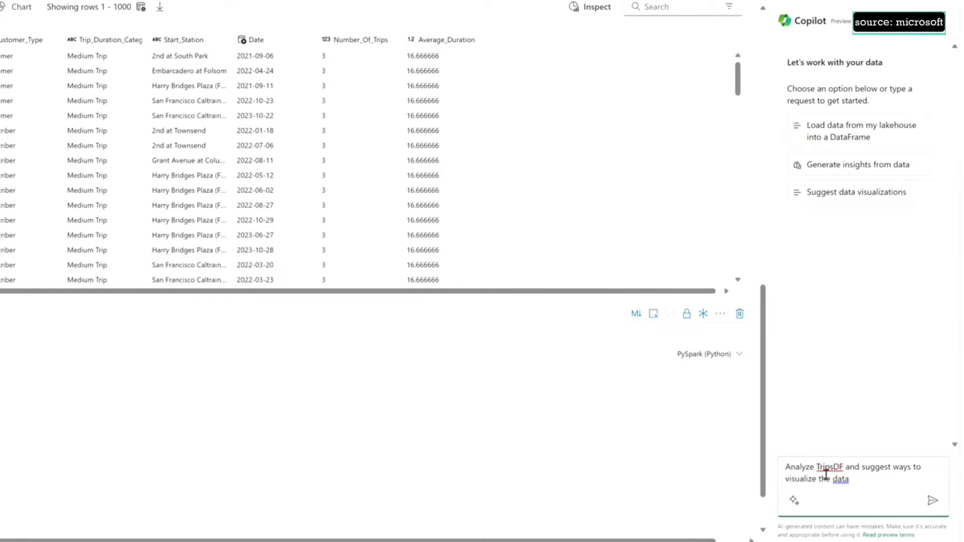
left_click(932, 500)
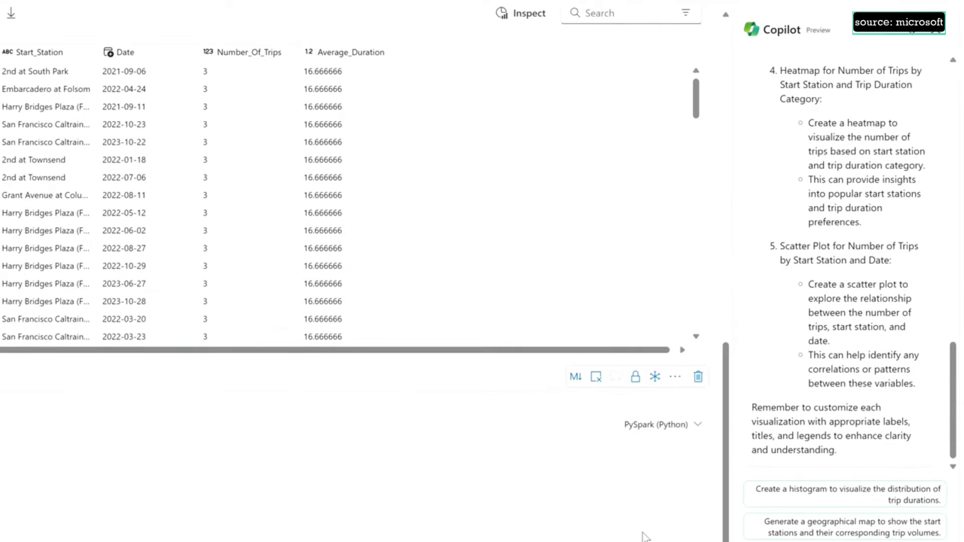
scroll(788, 420, "up", 6)
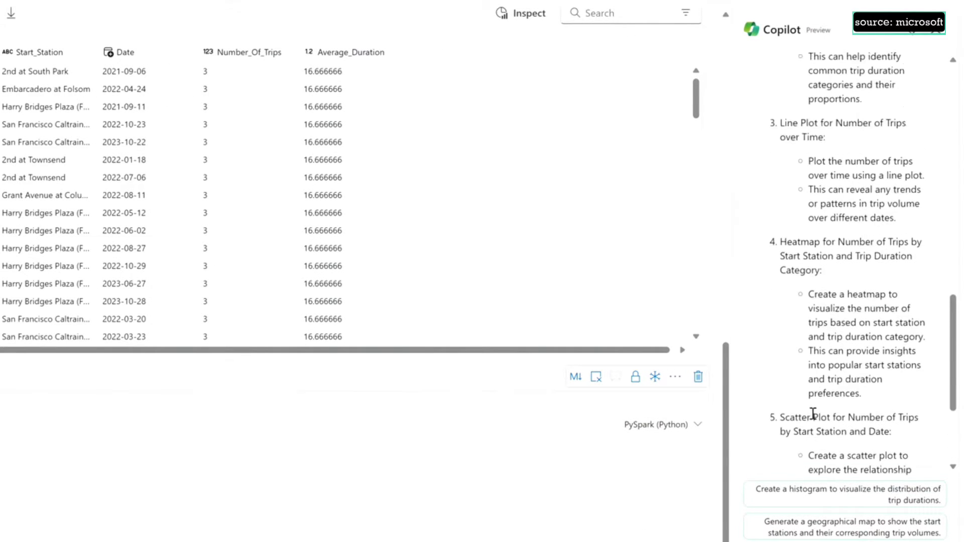
scroll(827, 415, "up", 5)
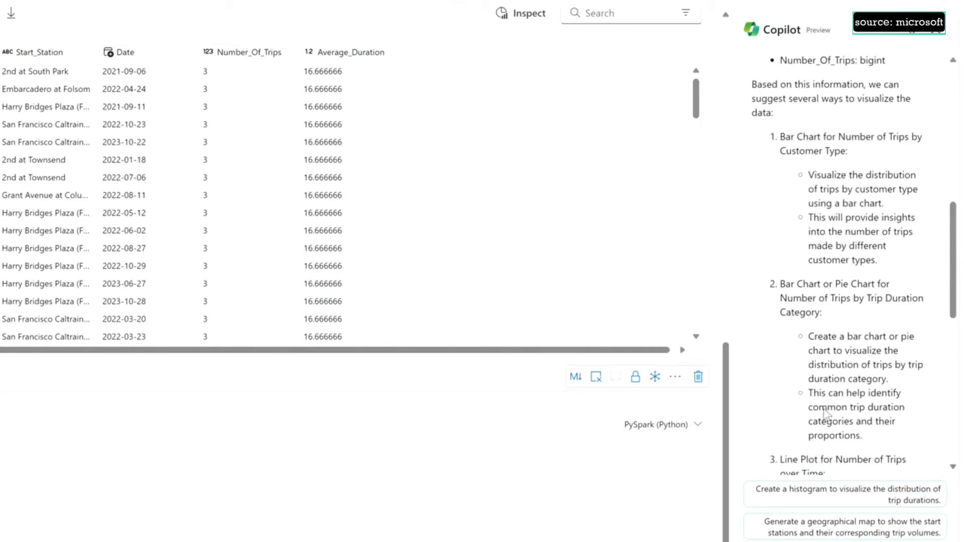
Ask Copilot for a column chart of TripsDF trips by start station and run the generated code.
scroll(824, 408, "down", 10)
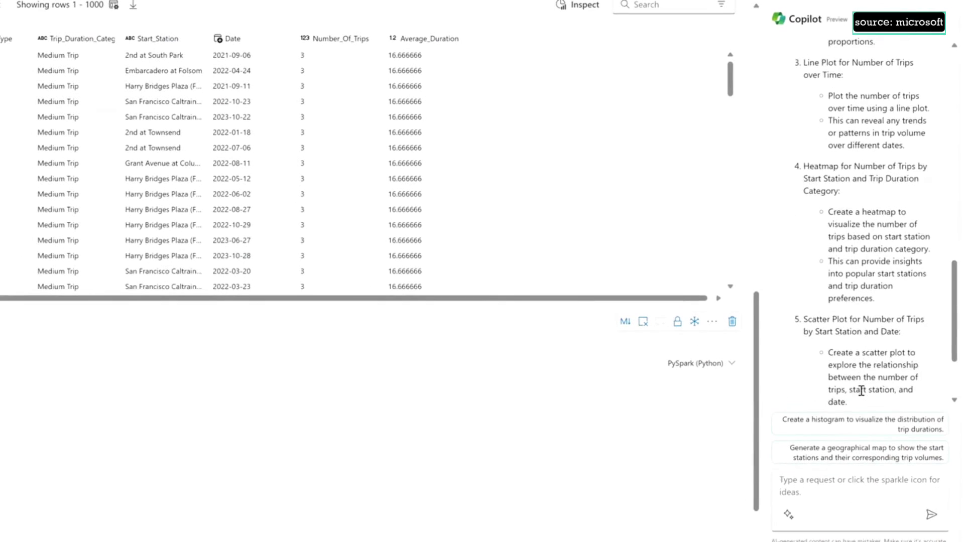
scroll(860, 391, "down", 3)
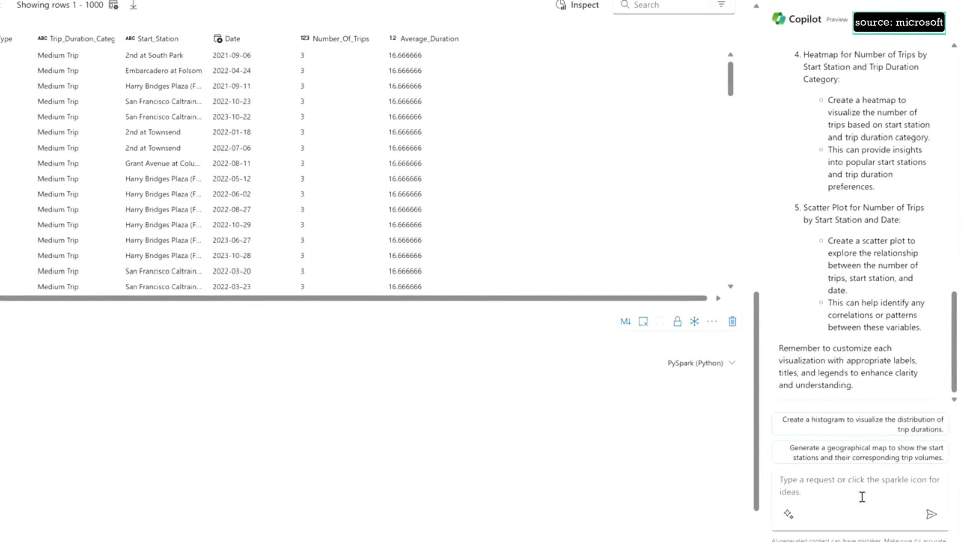
type("Visualize number of trips in TripsDF by start station as a column chart")
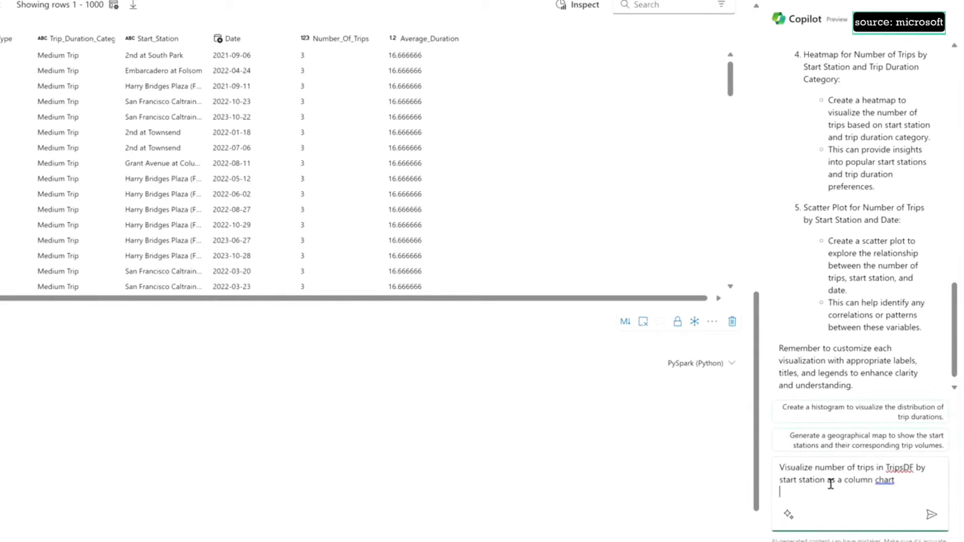
left_click(931, 515)
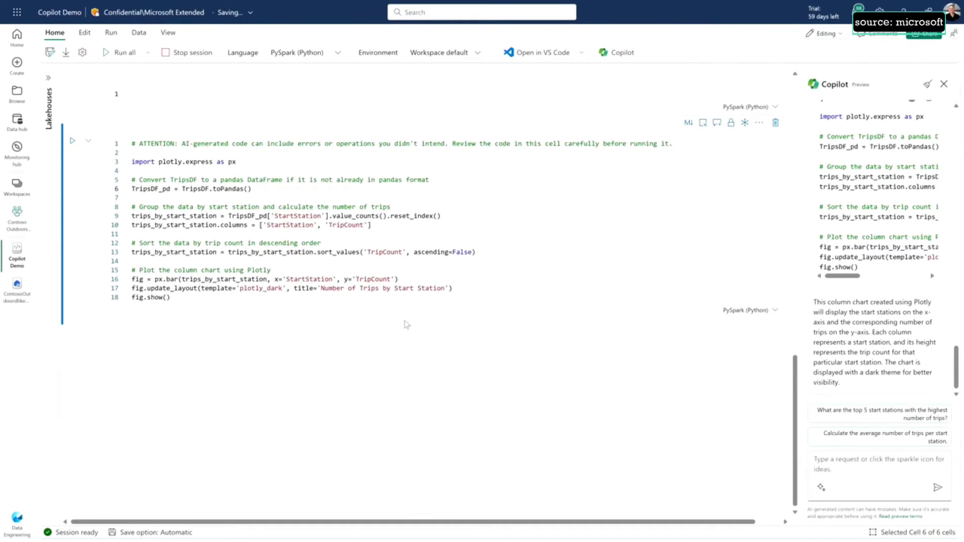
left_click(72, 141)
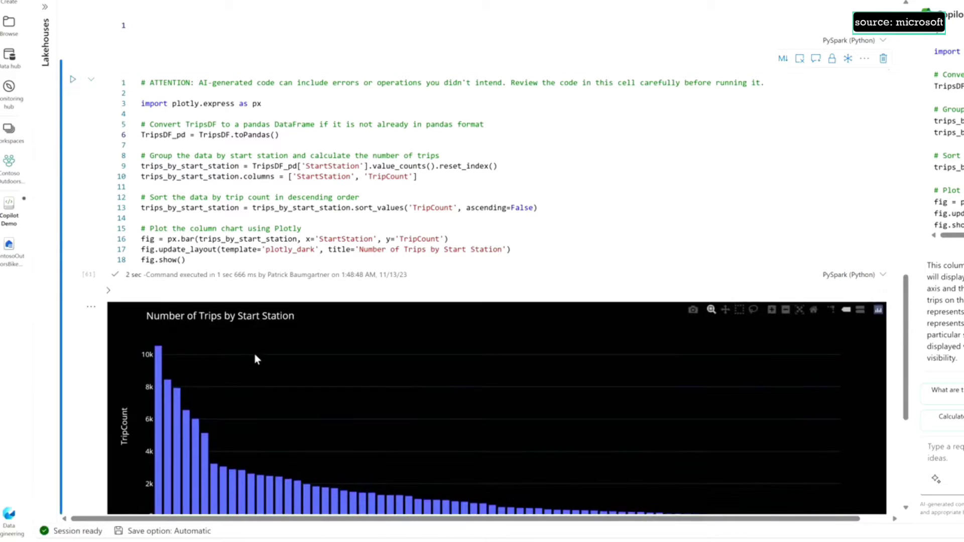
scroll(267, 308, "down", 3)
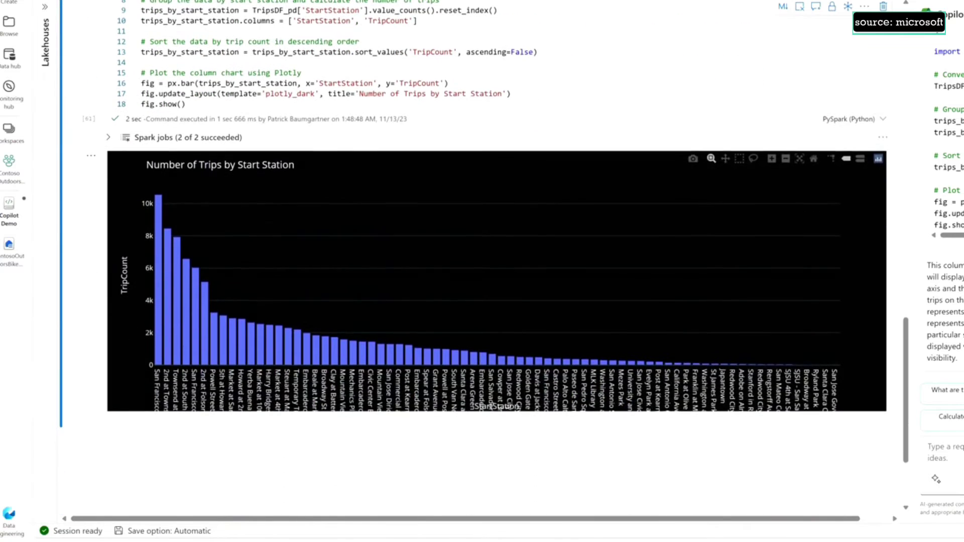
mouse_move(159, 297)
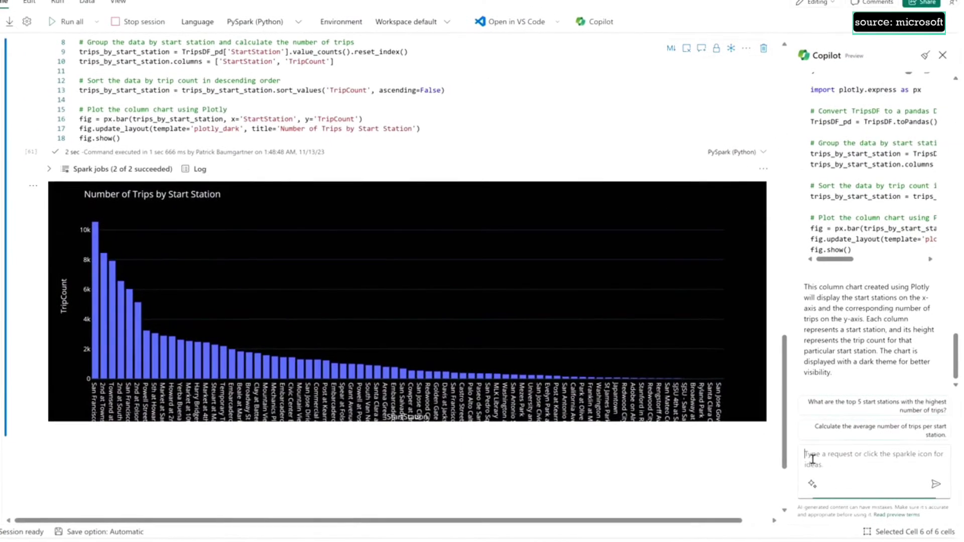
Ask Copilot for a TripsDF trip-duration heatmap, insert its code as a new cell and run it.
type("Create a heatmap of TripsDF for trip duration by start station and end station")
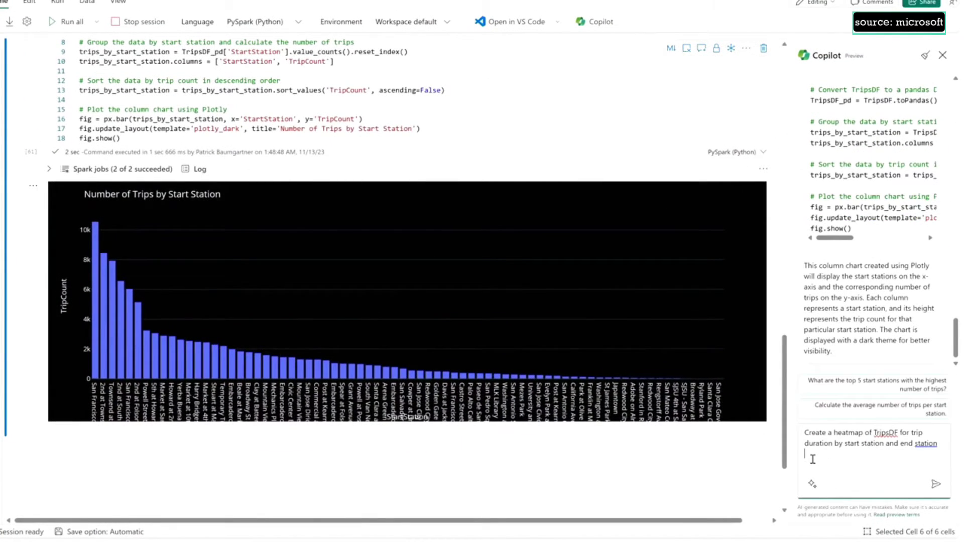
left_click(935, 485)
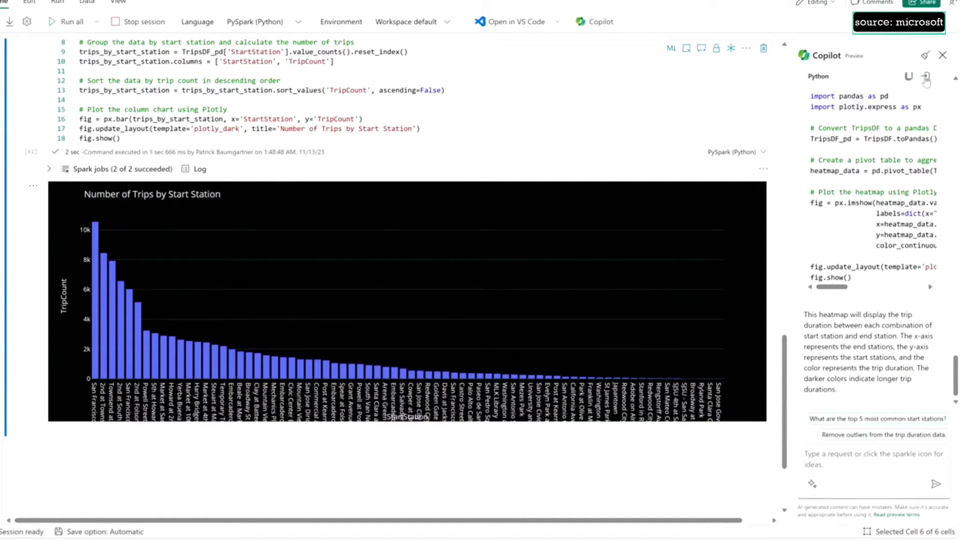
left_click(925, 77)
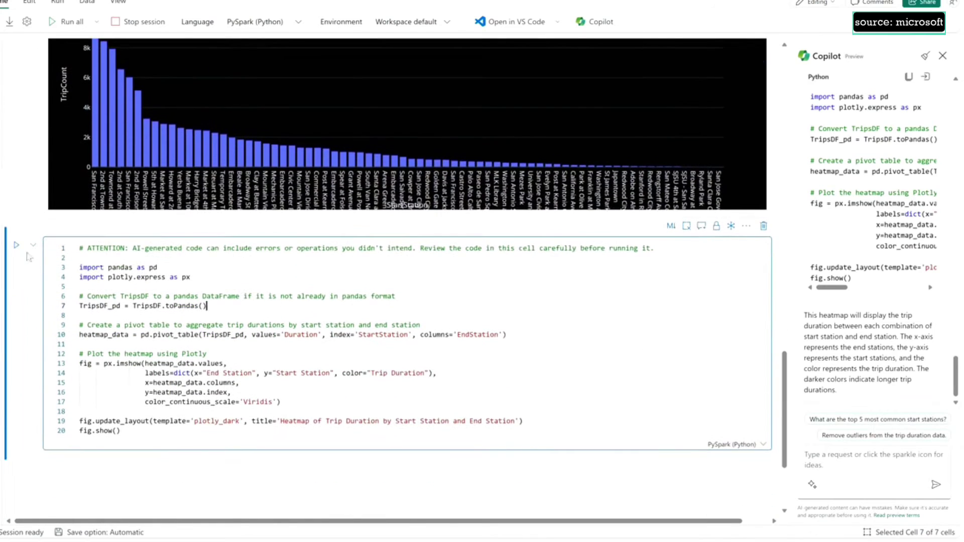
left_click(17, 245)
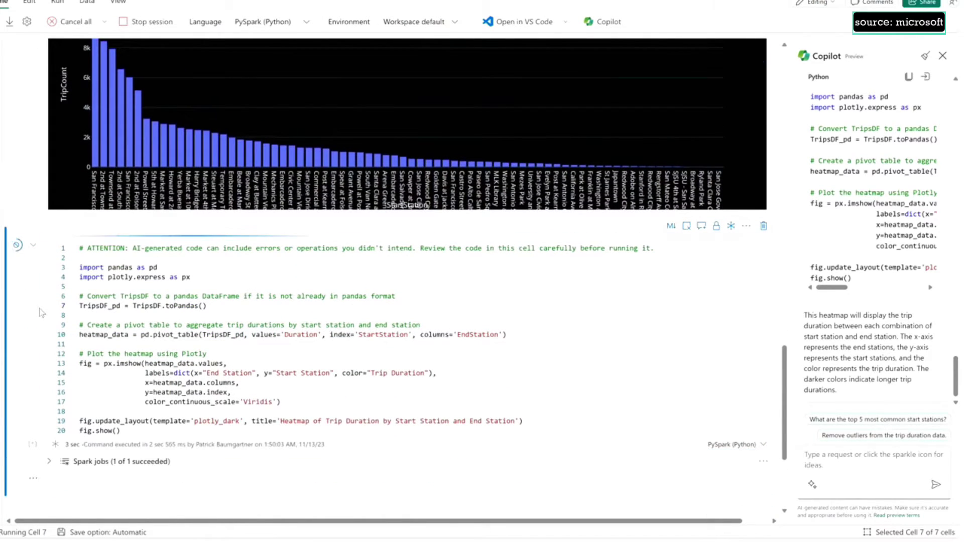
Zoom into the heatmap's lower-right stations, reset to all stations, close Copilot and add a new cell.
scroll(143, 366, "down", 3)
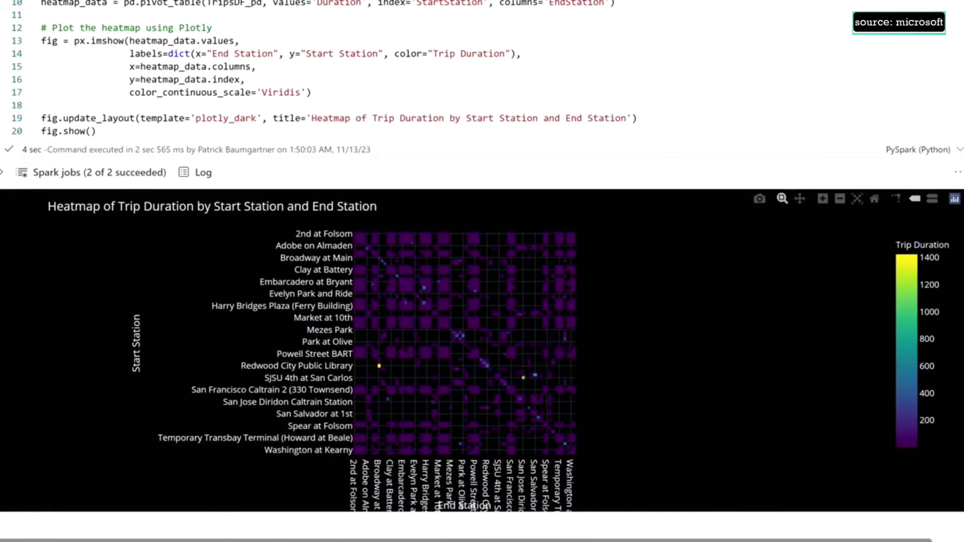
left_click_drag(439, 380, 519, 458)
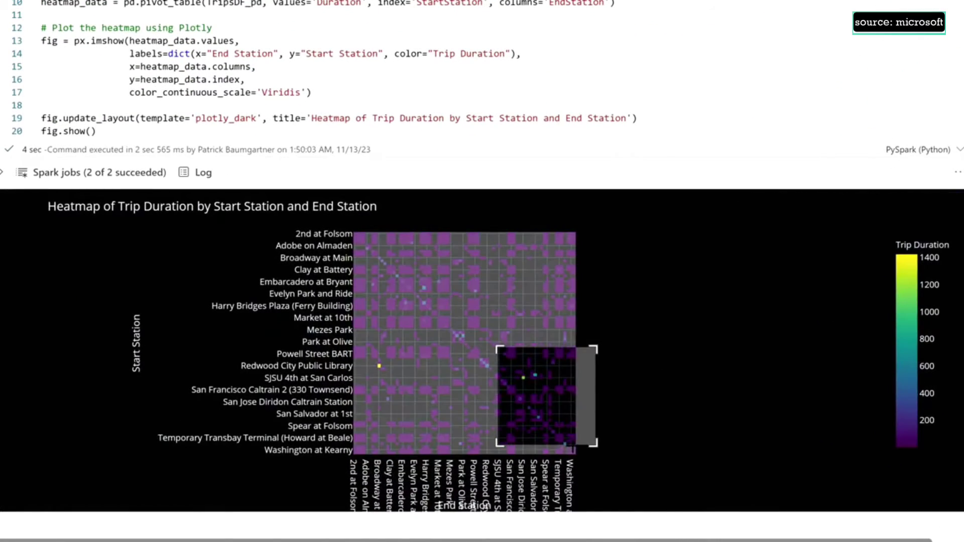
left_click_drag(594, 444, 594, 445)
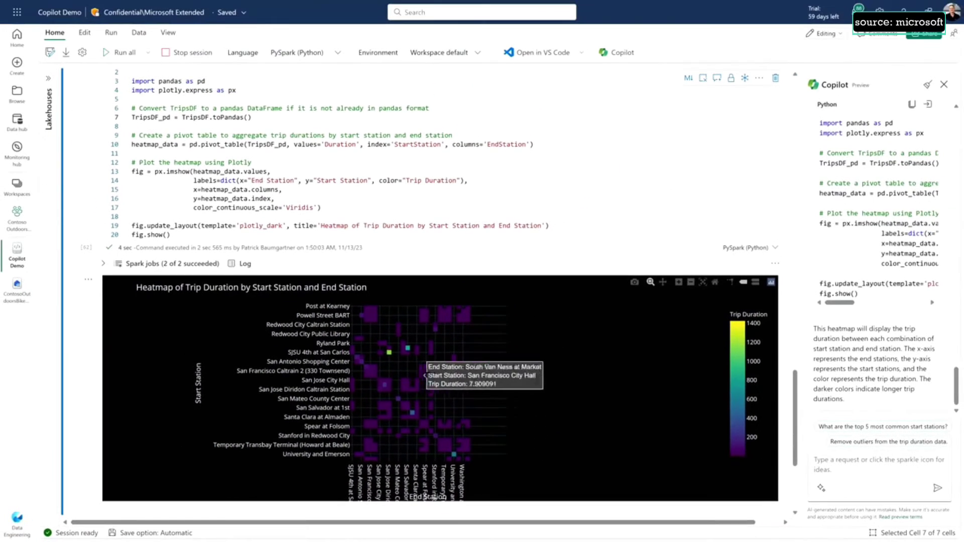
left_click(702, 284)
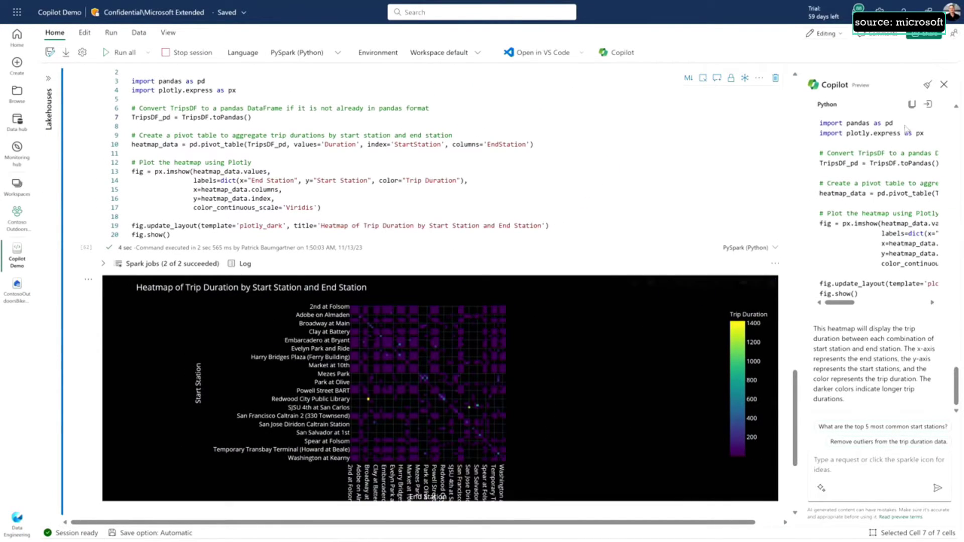
left_click(942, 85)
scroll(839, 307, "down", 4)
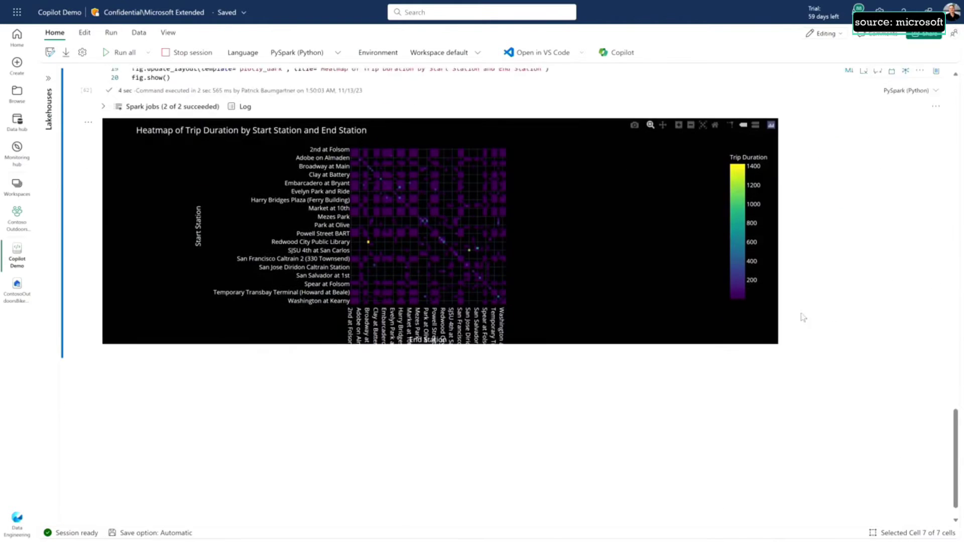
left_click(122, 331)
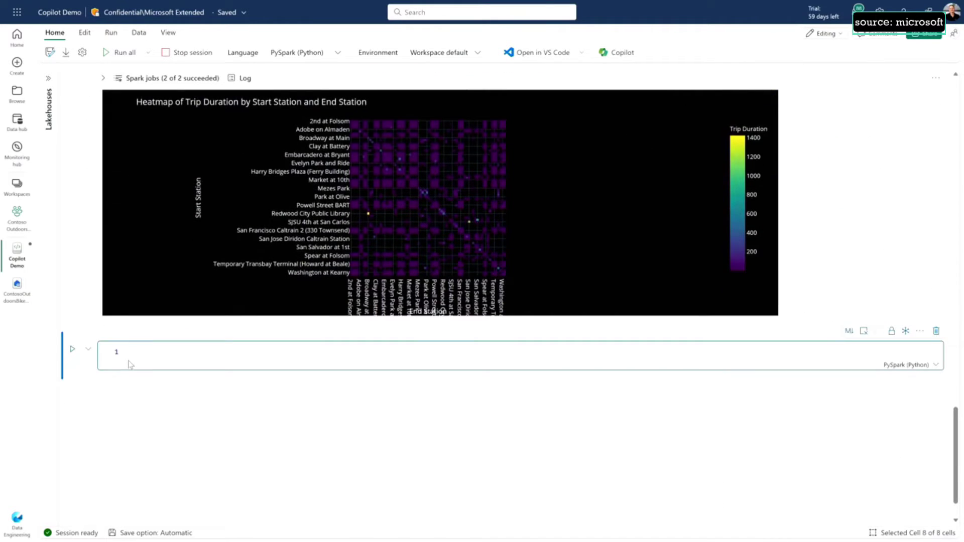
Enter a %%code prompt requesting a Prophet trip forecast and run the cell.
type("%%code")
key("Return")
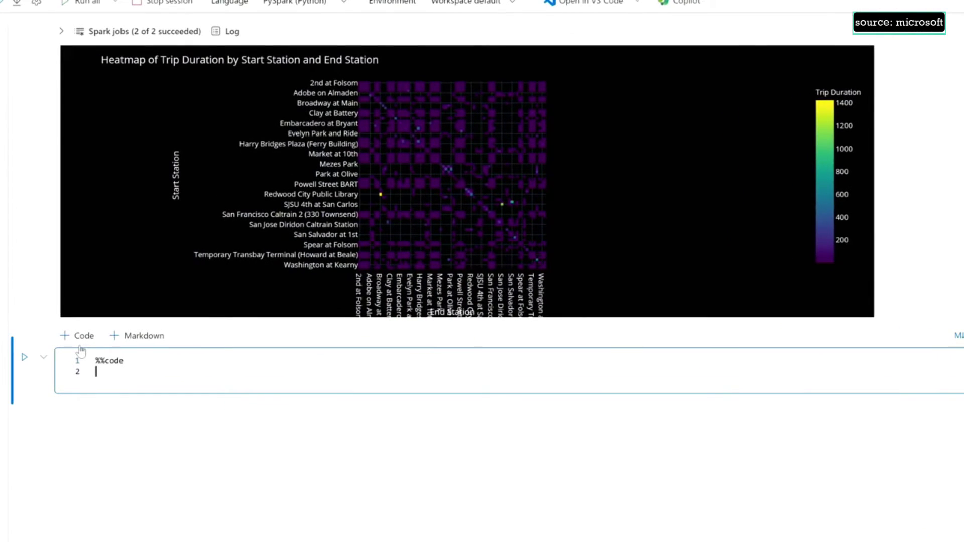
key("Return")
type("Help me genearate a forecast for TripsByDayDF for each day in December 2023 for number of trips by Trip_Duration_Category and Start_Station using Prophet.  I want the output table to have forecasted values for each combination Trip_Duration_Category and Start_Station")
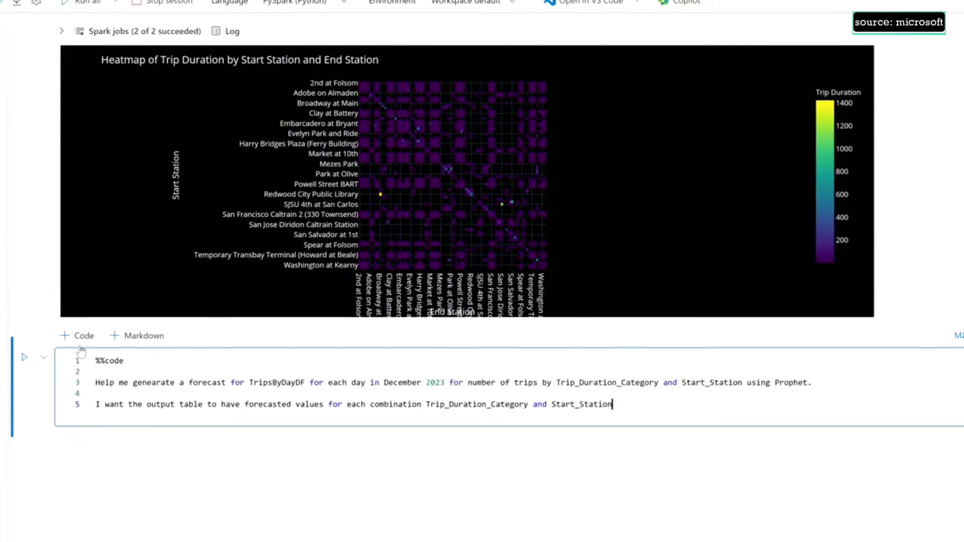
left_click_drag(811, 385, 756, 383)
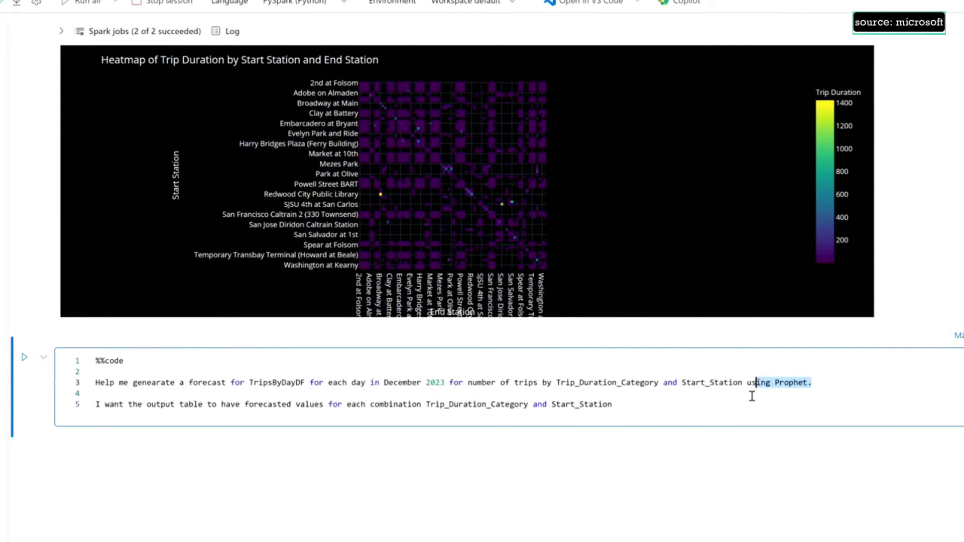
left_click(752, 396)
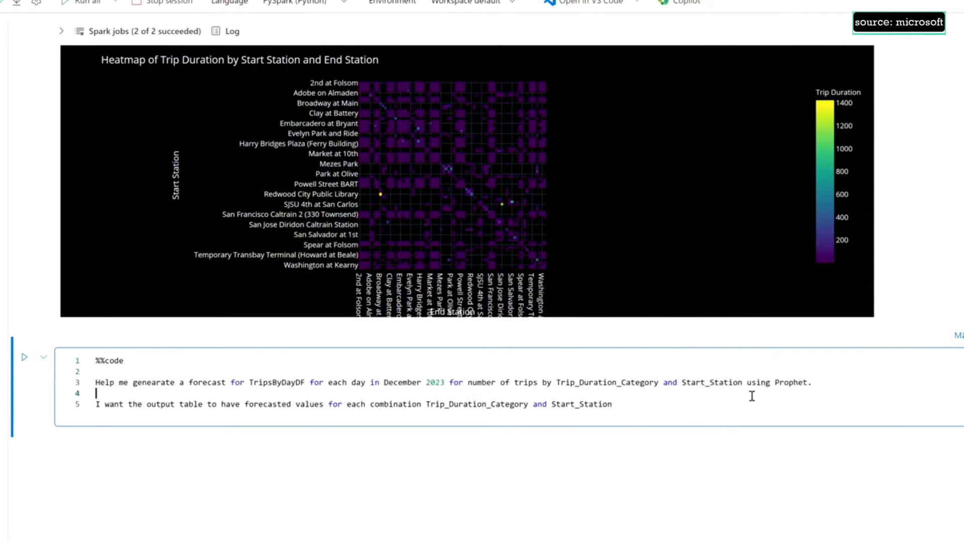
left_click(24, 356)
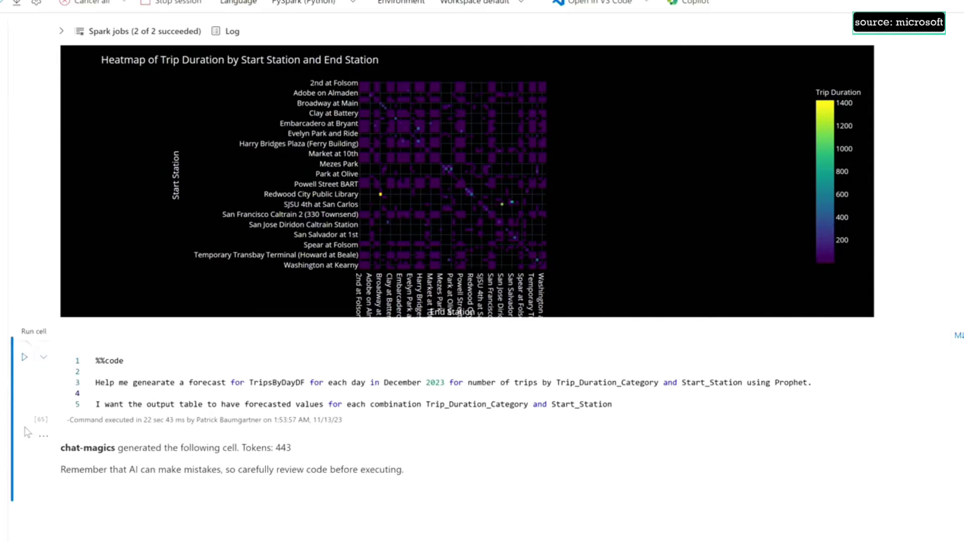
Run the generated Prophet code and view the 6634-row December 2023 forecast table.
scroll(174, 360, "down", 6)
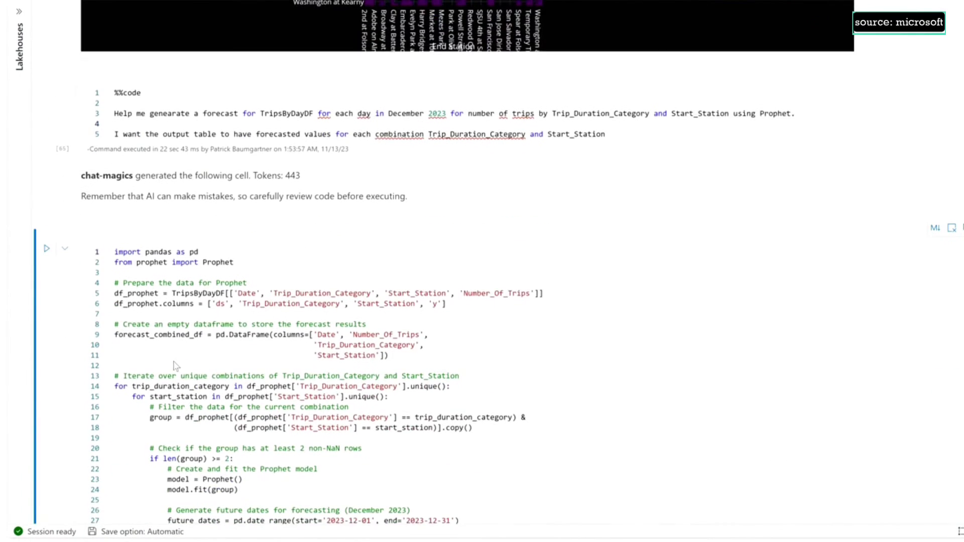
left_click(46, 83)
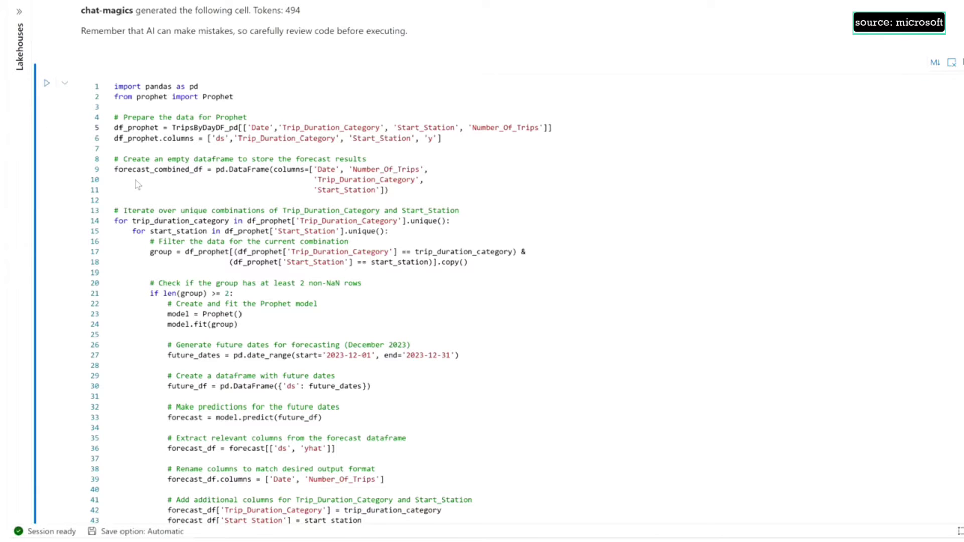
scroll(222, 302, "down", 8)
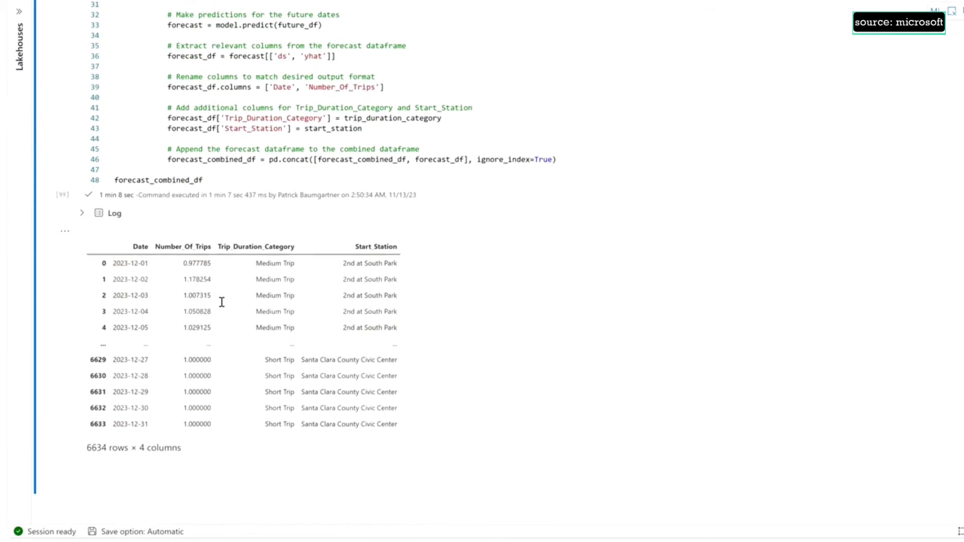
scroll(221, 302, "down", 1)
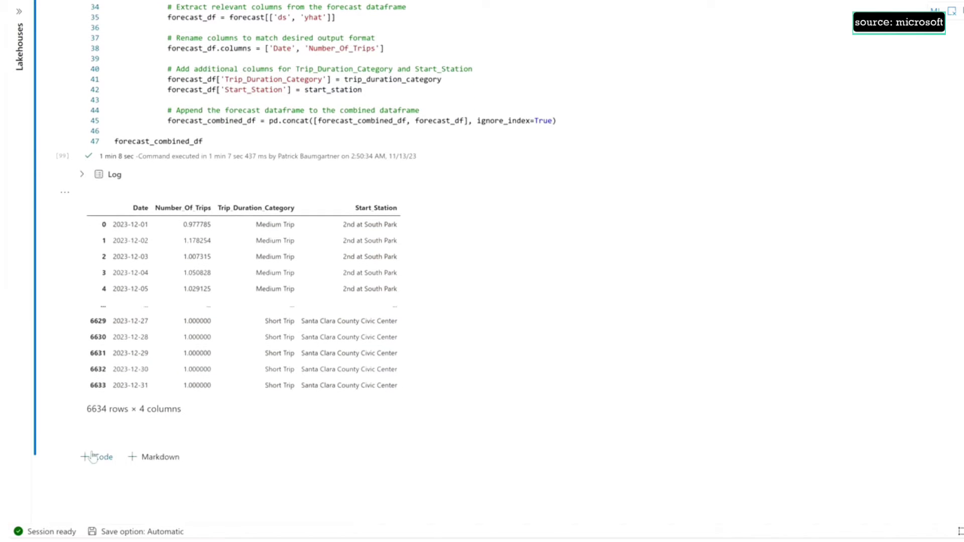
Add a %%code cell asking for a plotly Total Number of Trips over Time chart, and run its generated code.
left_click(97, 457)
type("%%code")
key("Return")
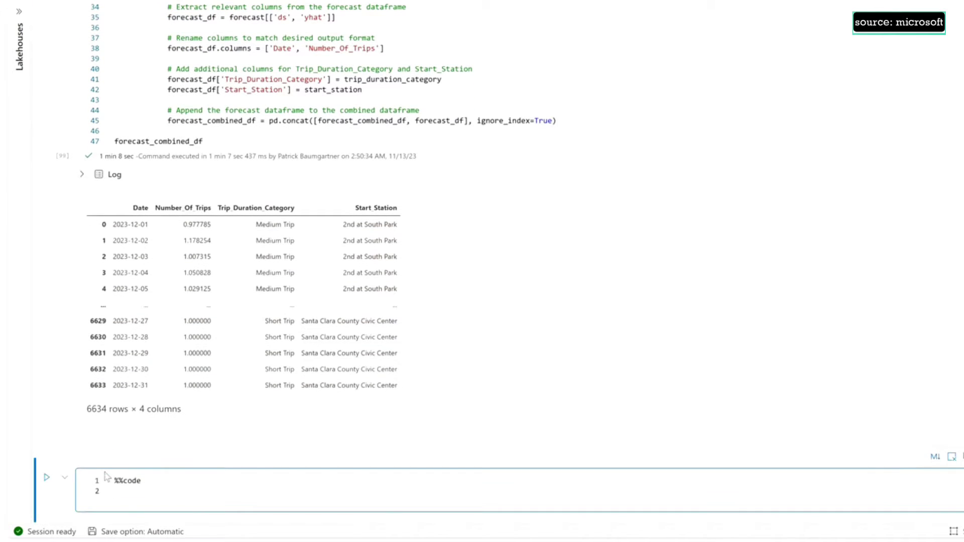
type("Use plotly to show the total number of trips over time")
left_click(47, 477)
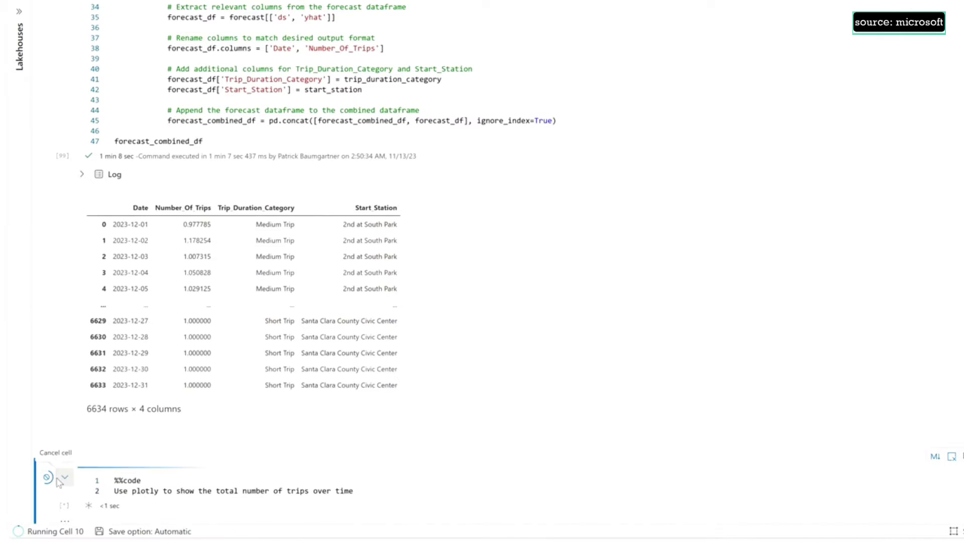
scroll(315, 495, "down", 3)
scroll(132, 370, "down", 3)
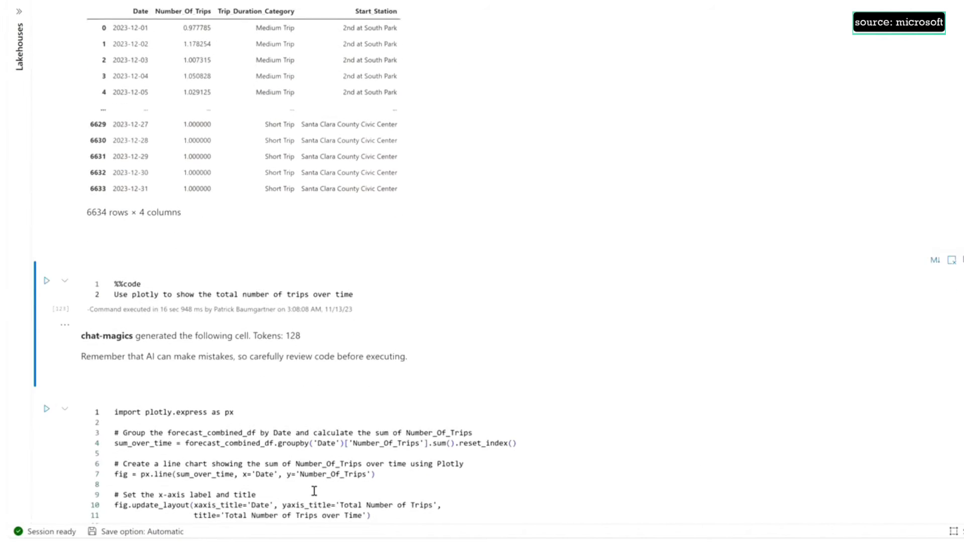
left_click(46, 292)
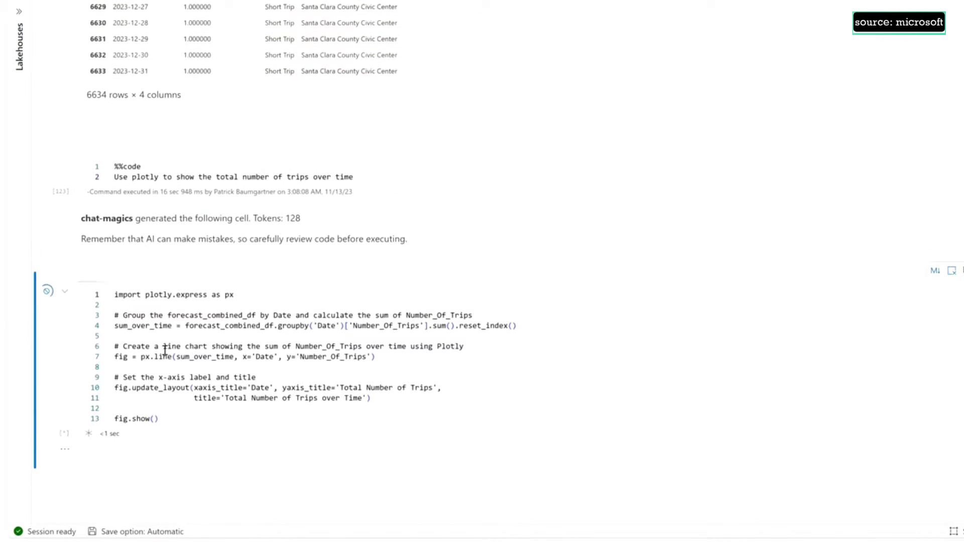
scroll(203, 400, "down", 4)
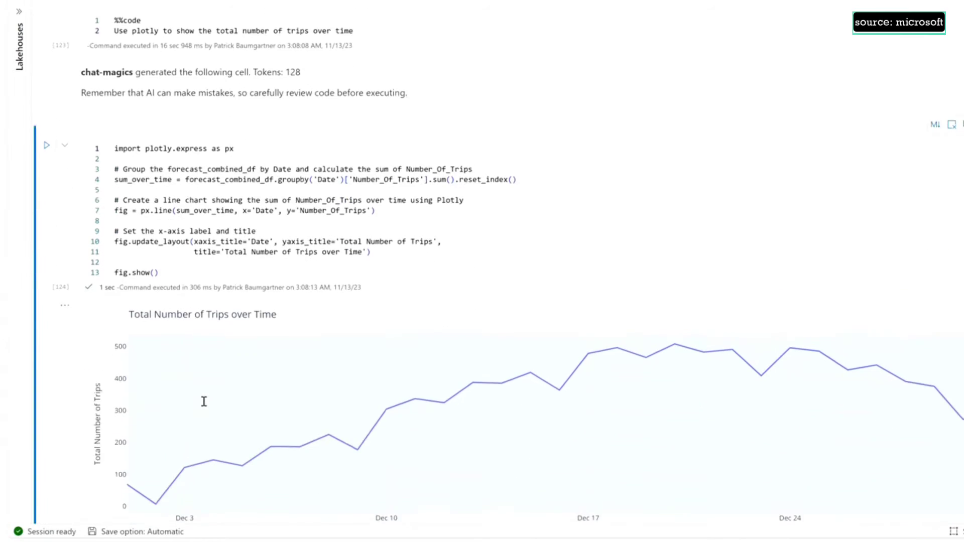
scroll(72, 408, "down", 1)
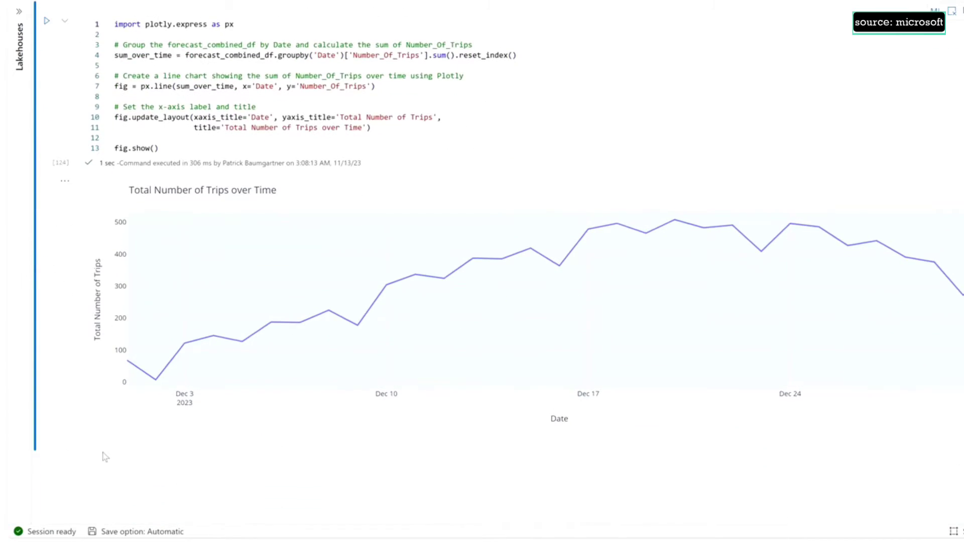
Add and run a prompt cell that writes the forecast back to forecast_combined.
left_click(100, 452)
type("%%code write the forecast back to the lakehouse")
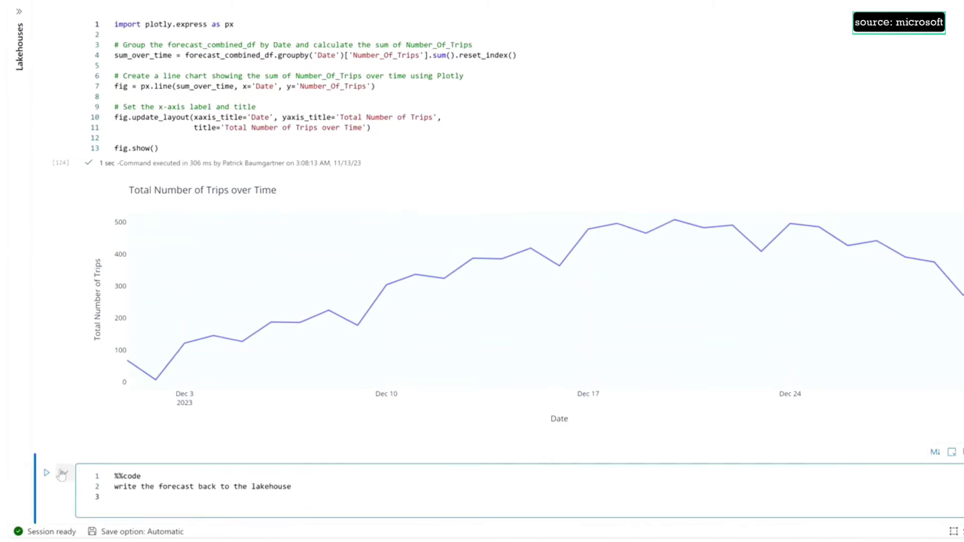
key("Return")
left_click(46, 473)
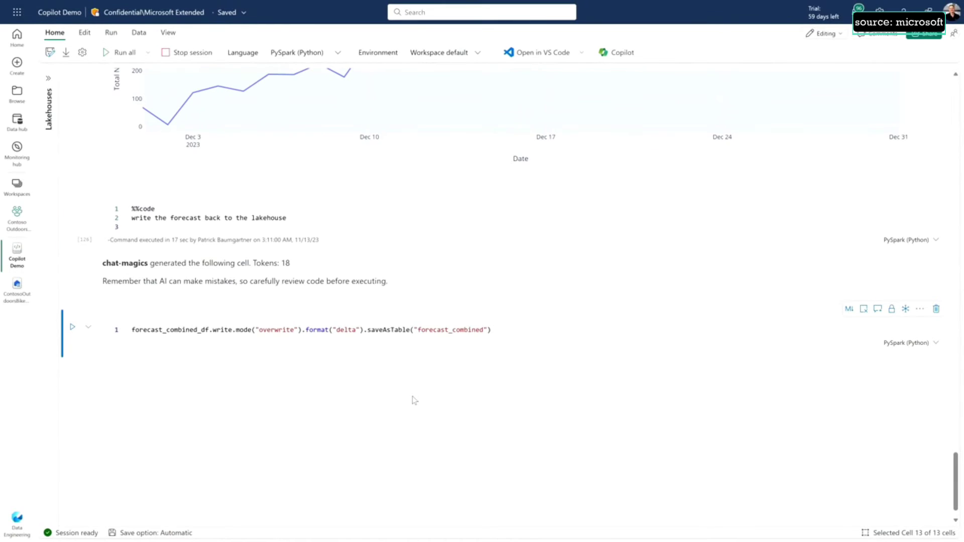
scroll(414, 400, "up", 7)
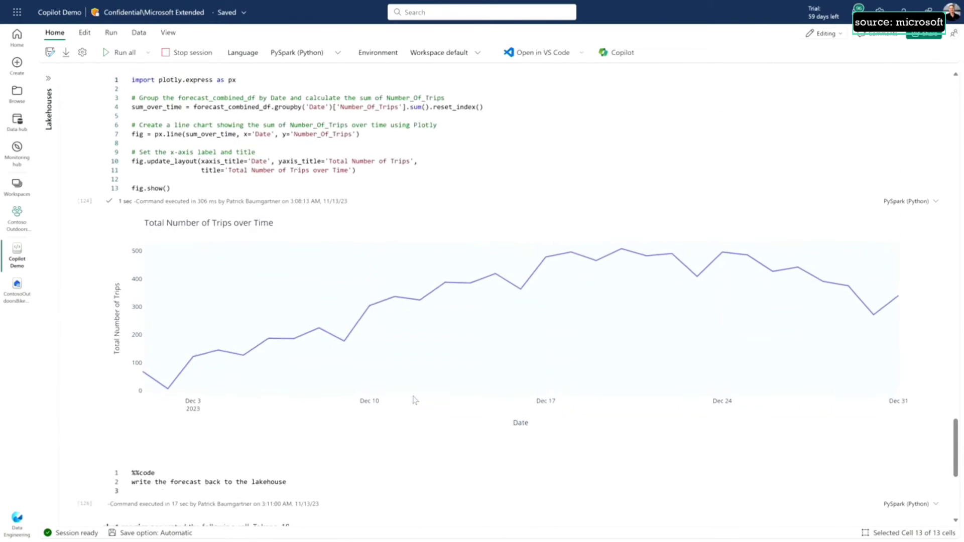
scroll(414, 400, "up", 12)
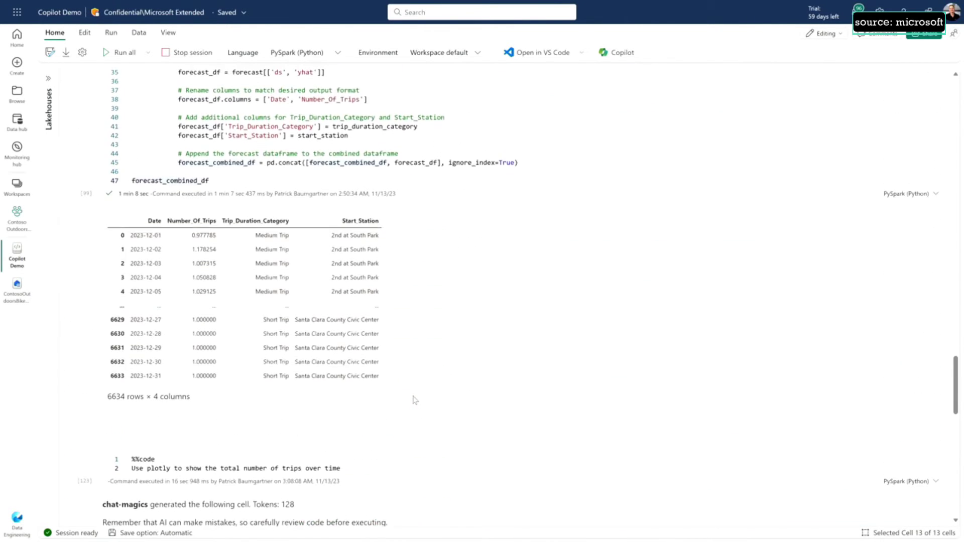
scroll(414, 400, "up", 11)
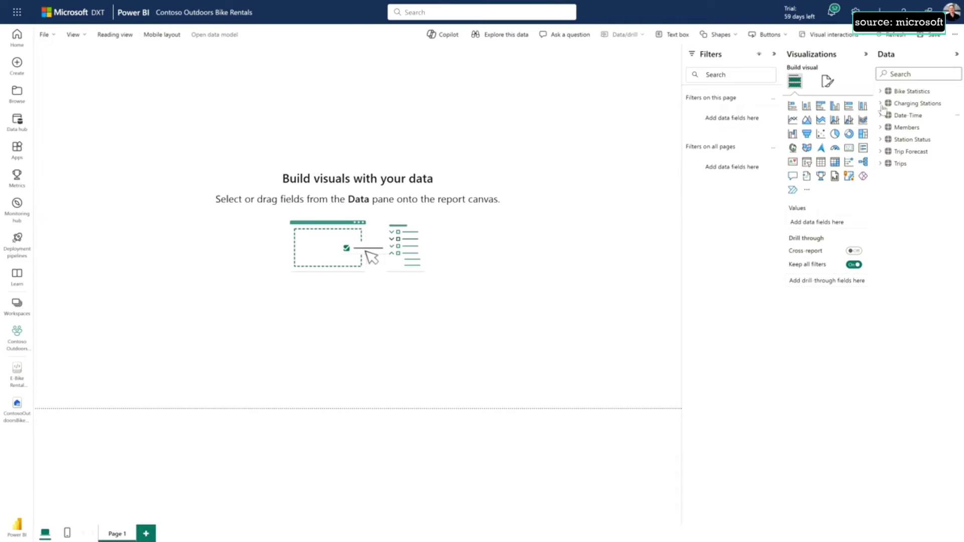
Ask Copilot to suggest content for the empty report.
left_click(880, 164)
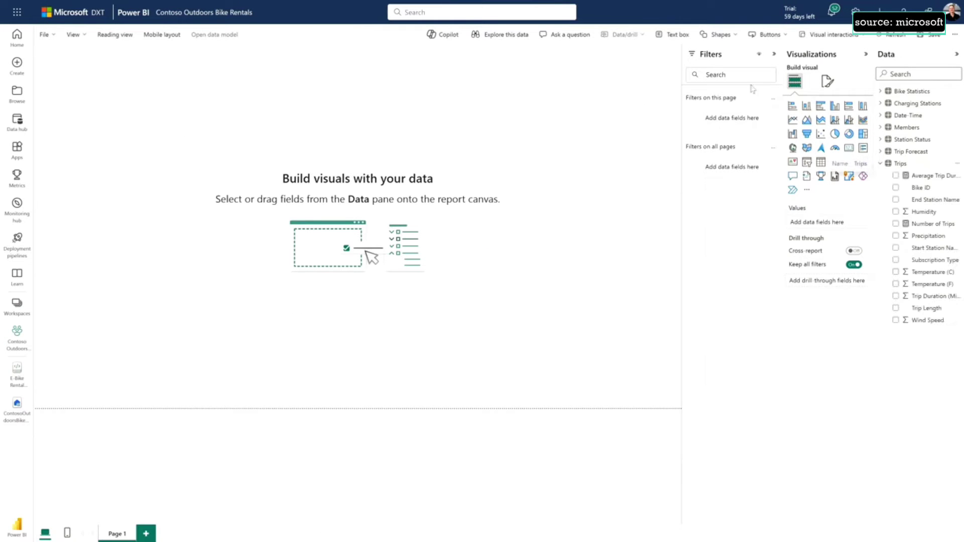
left_click(444, 40)
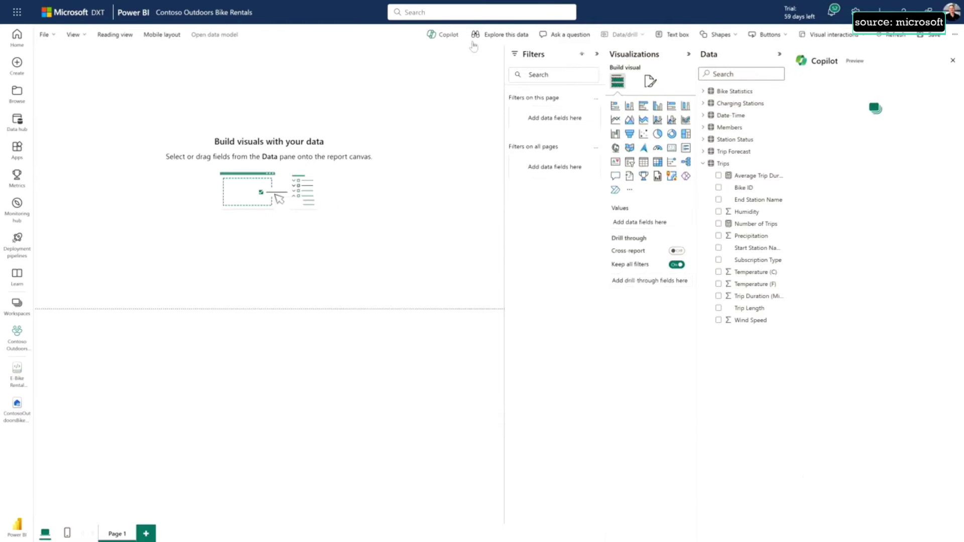
left_click(830, 168)
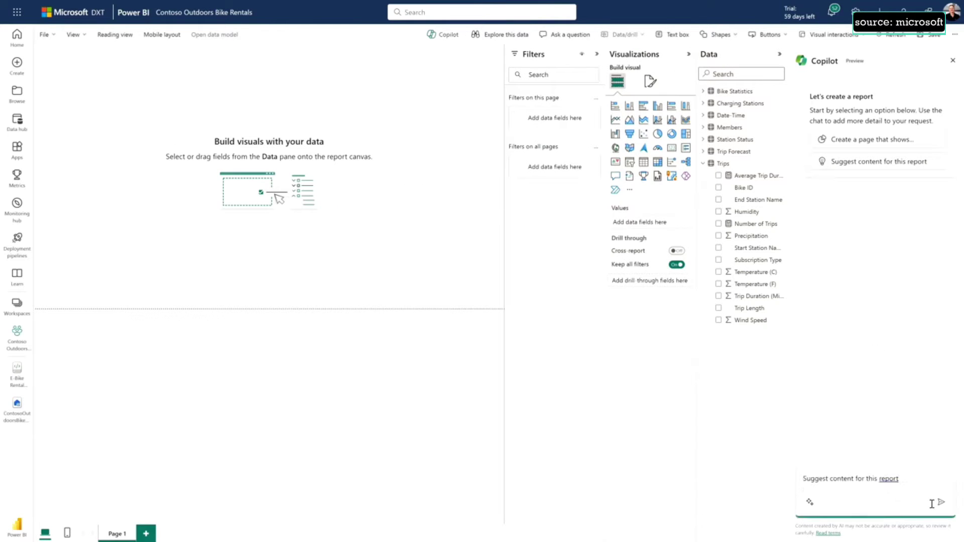
key("Return")
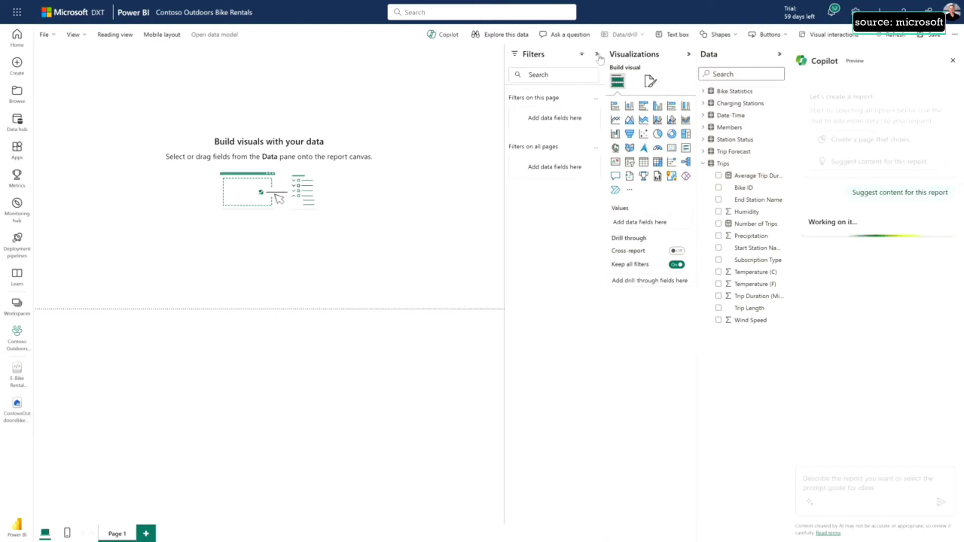
Collapse the Filters, Visualizations and Data panes, then create the Trip Forecast and Optimization page.
left_click(597, 54)
left_click(688, 54)
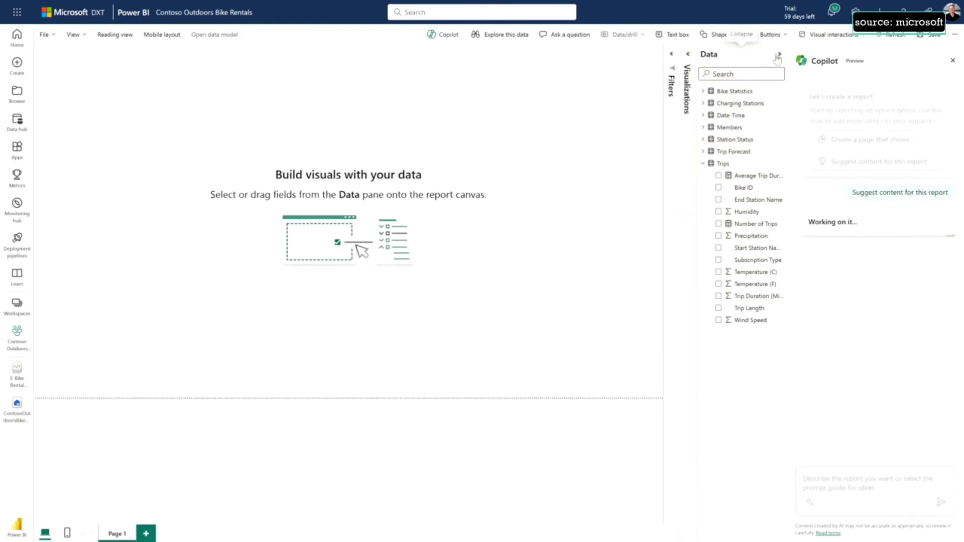
left_click(779, 53)
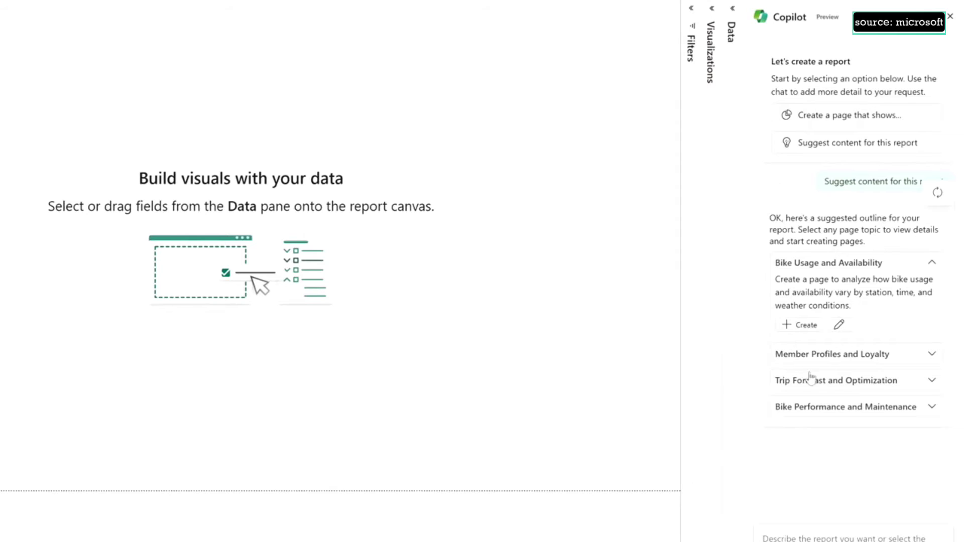
left_click(812, 382)
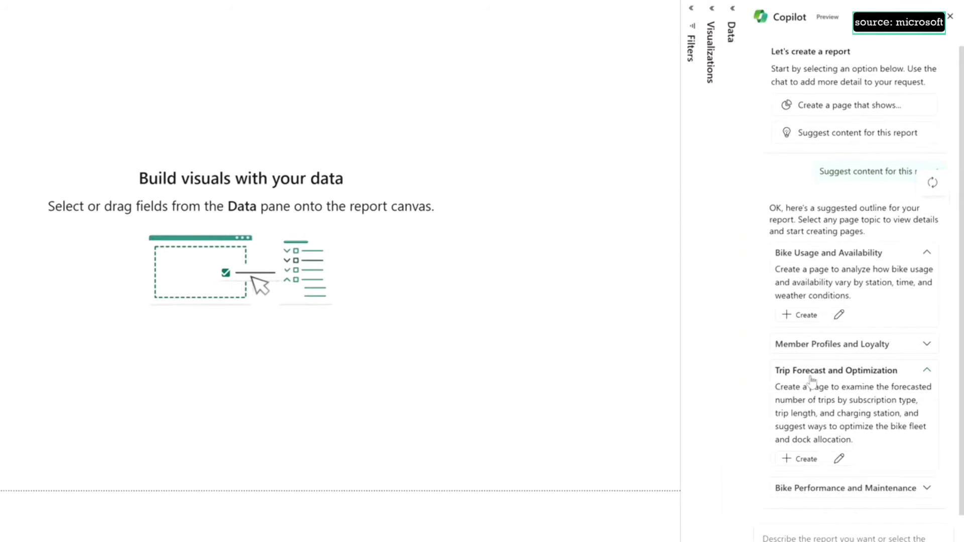
left_click(802, 459)
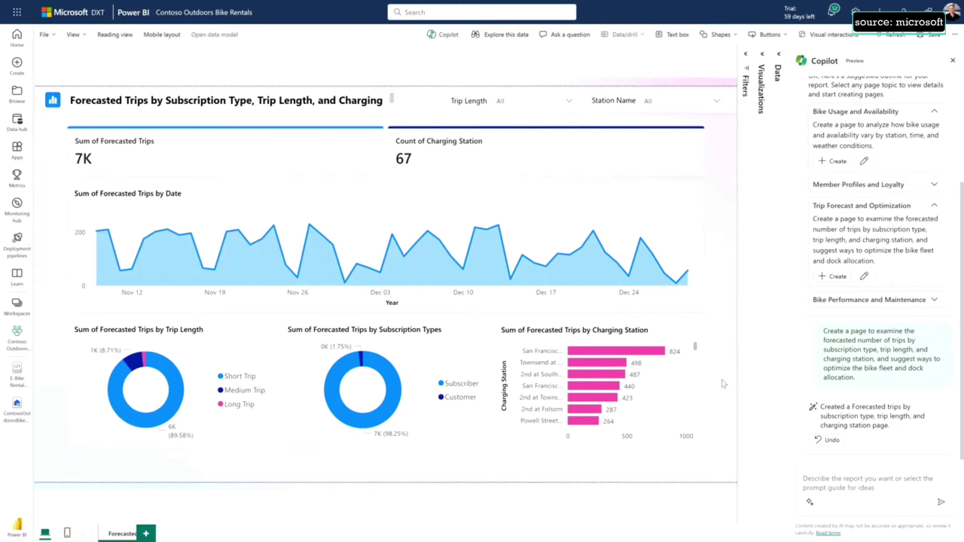
Add Trips > Number of Trips to the Sum of Forecasted Trips by Date line chart.
left_click(621, 355)
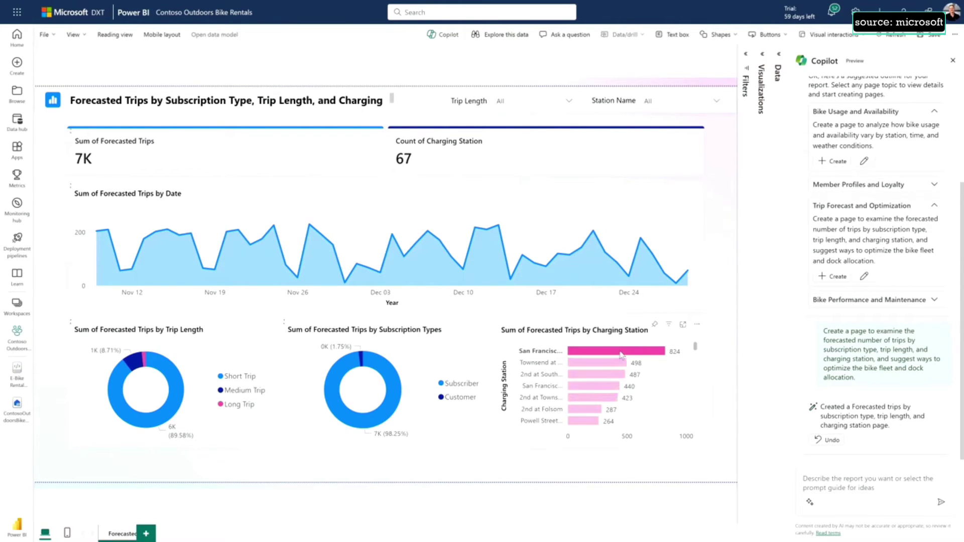
left_click(622, 355)
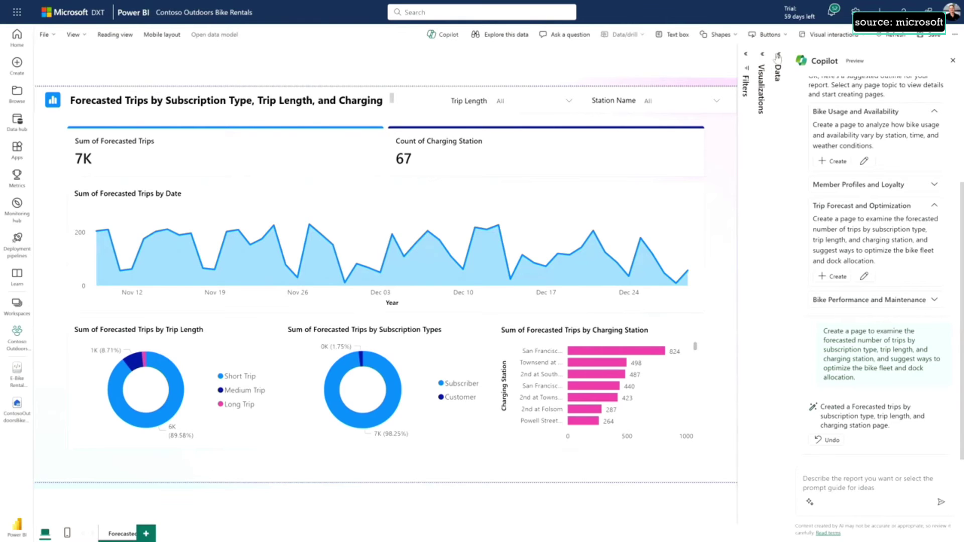
left_click(778, 55)
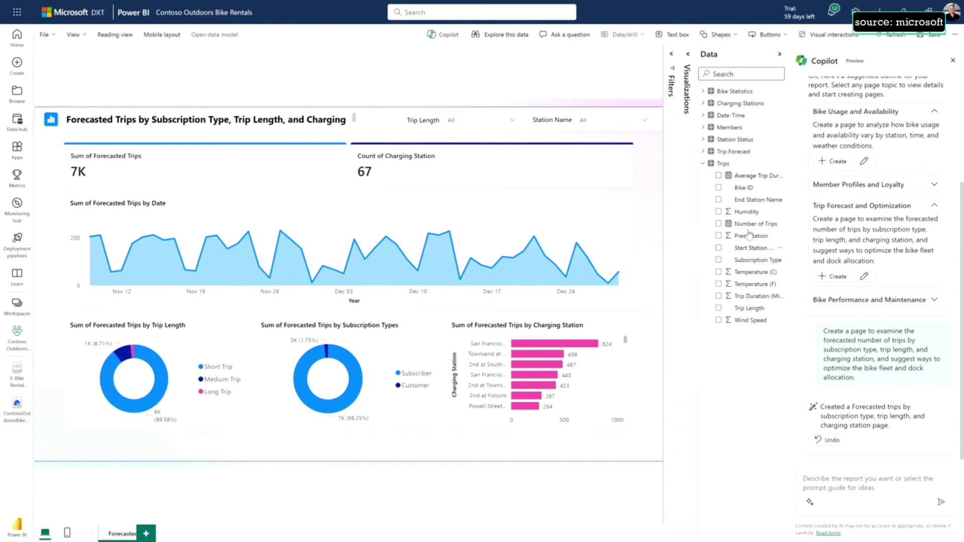
left_click_drag(749, 231, 589, 242)
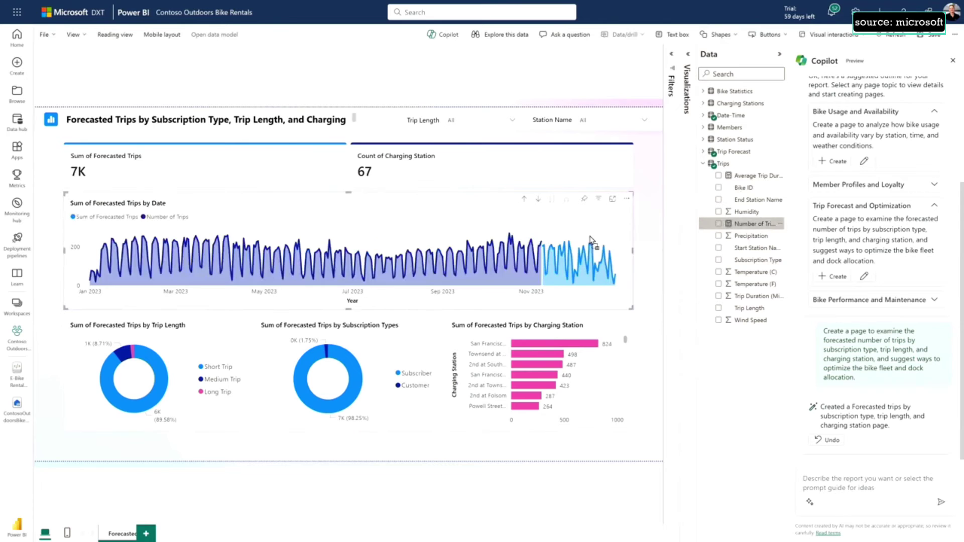
left_click(648, 146)
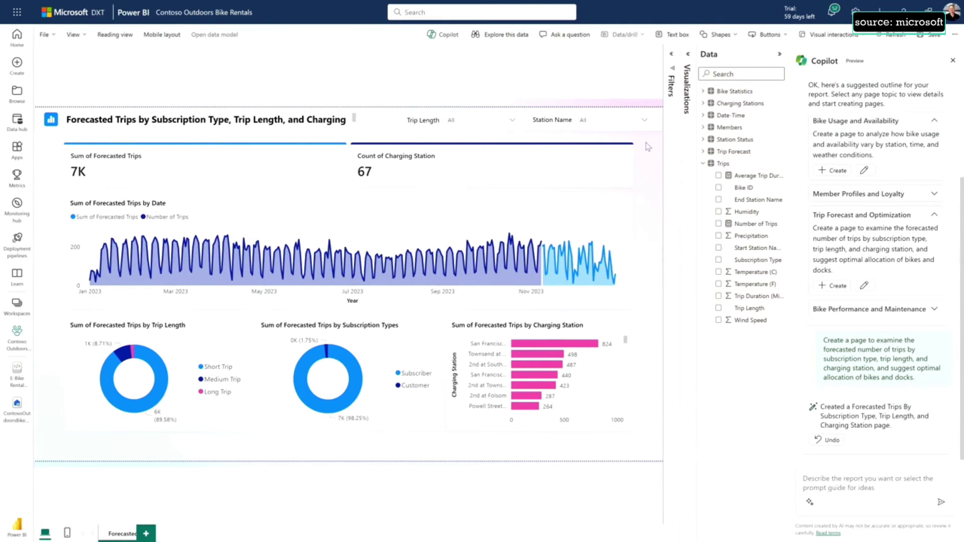
Ask Copilot to 'Create a page with trip statistics and station status'.
left_click(807, 479)
type("Create a pa")
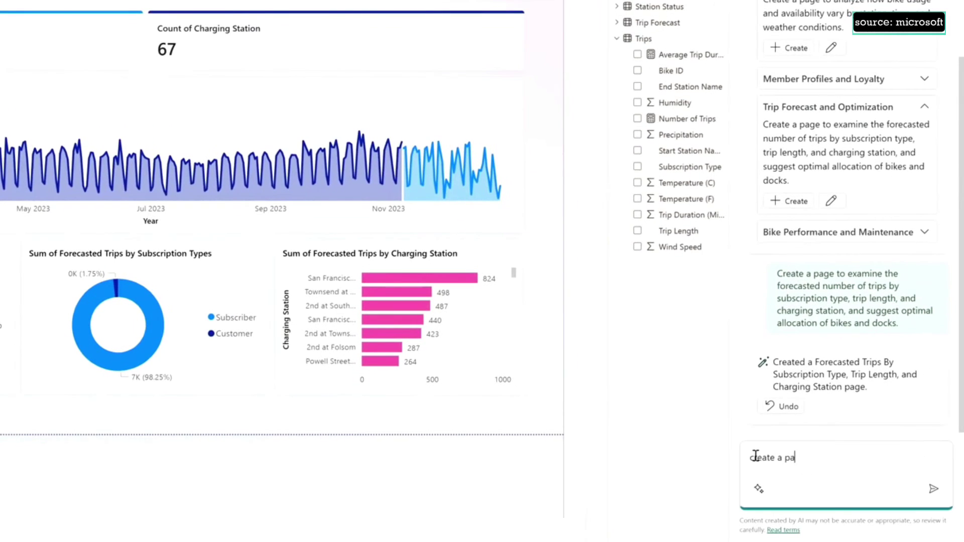
type("ge with trip statistics and station status")
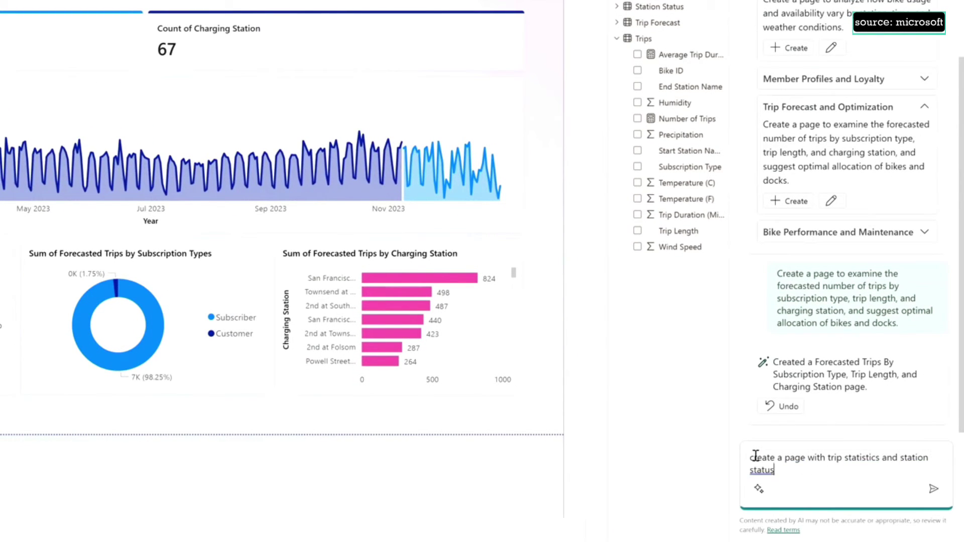
key("Return")
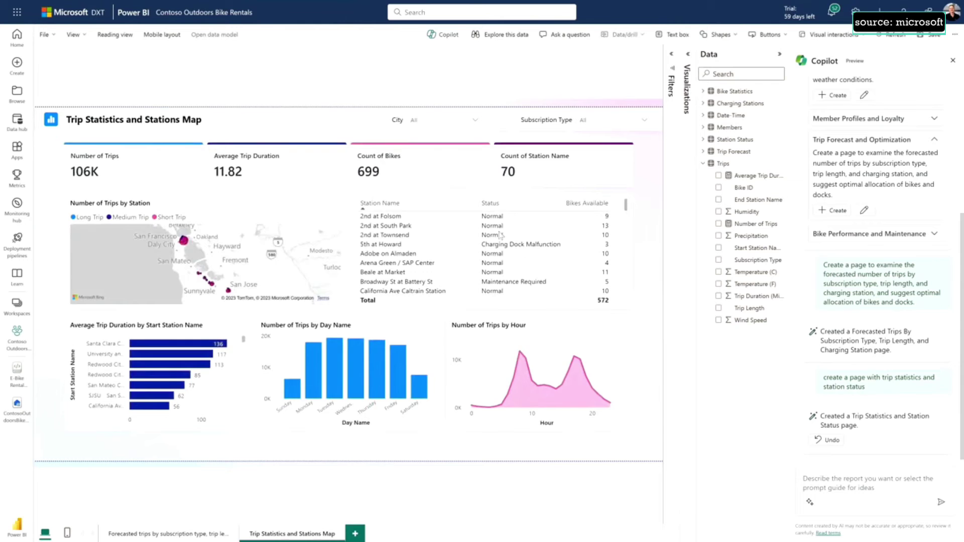
Filter the City slicer to Palo Alto and clear it, then select the Number of Trips by Hour chart.
left_click(472, 120)
left_click(433, 156)
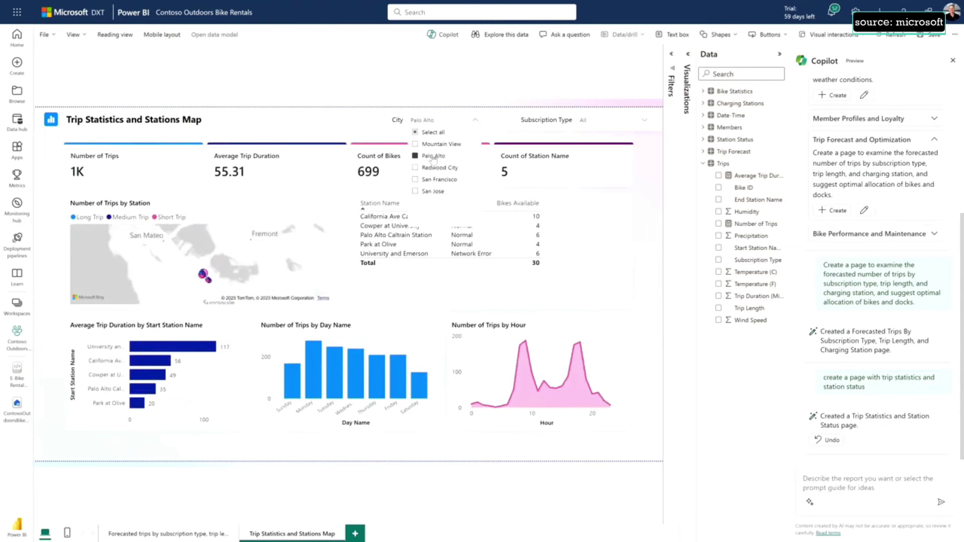
left_click(432, 156)
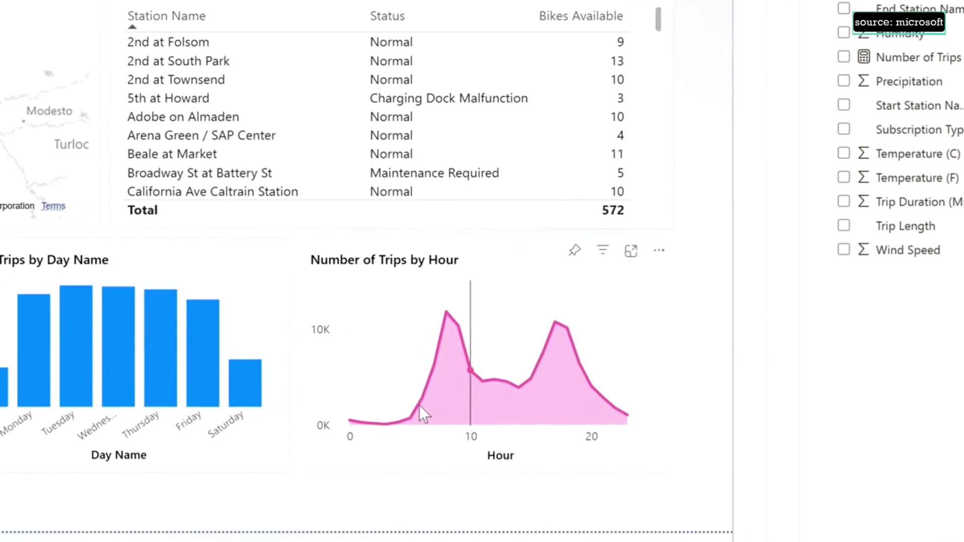
left_click(632, 300)
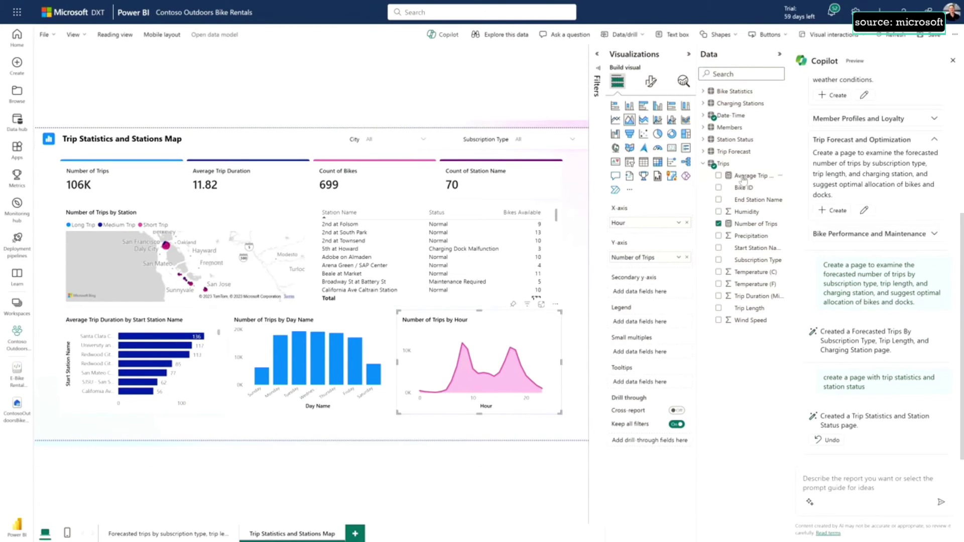
Put Average Trip Duration on the hour chart's secondary y-axis and highlight the hour-2 point.
left_click_drag(743, 179, 638, 295)
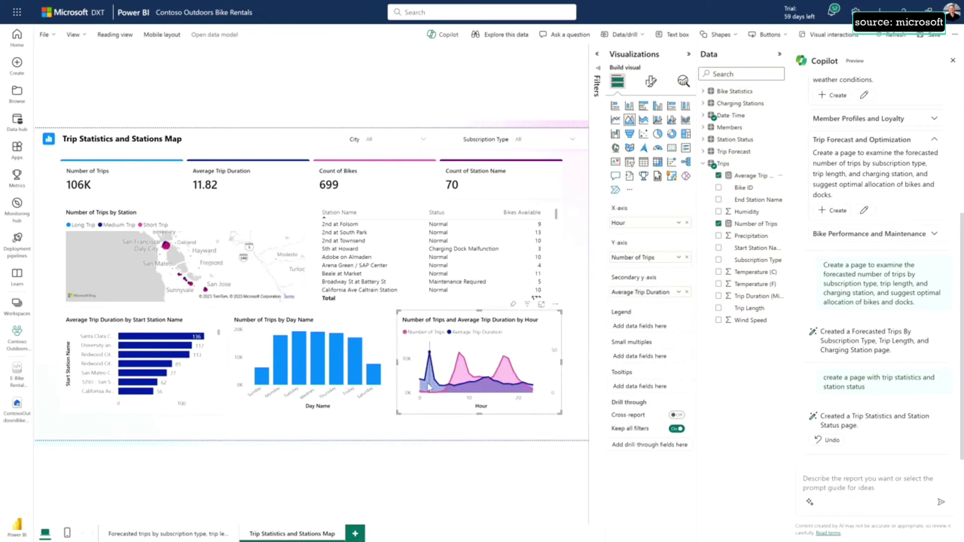
mouse_move(434, 359)
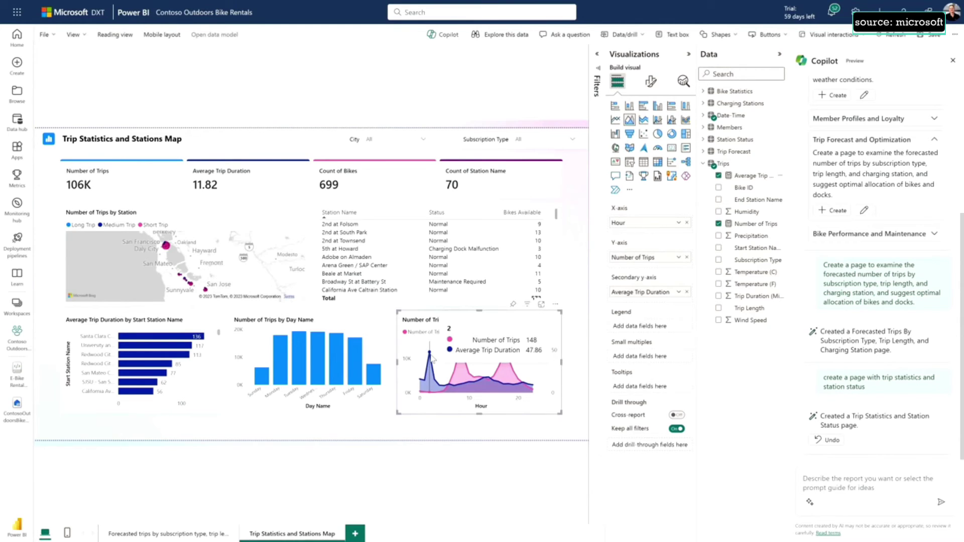
left_click(431, 357)
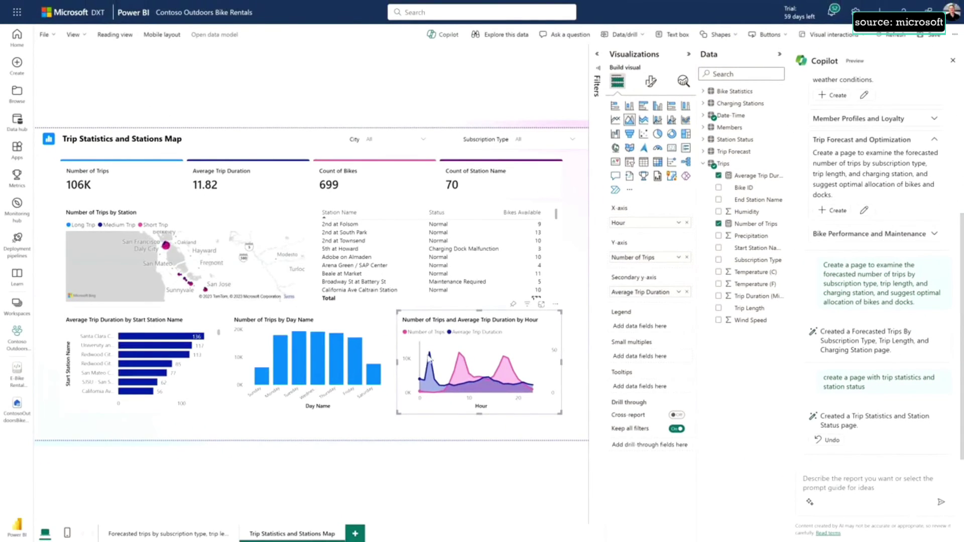
Ask Copilot 'which stations have the highest percent of long trips'.
left_click(854, 474)
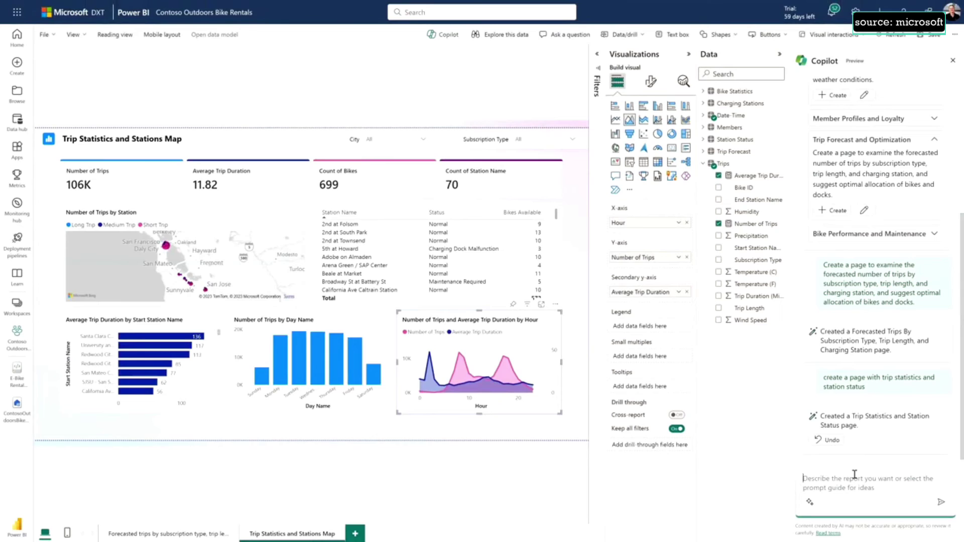
type("which stations have the highest percent of long trips")
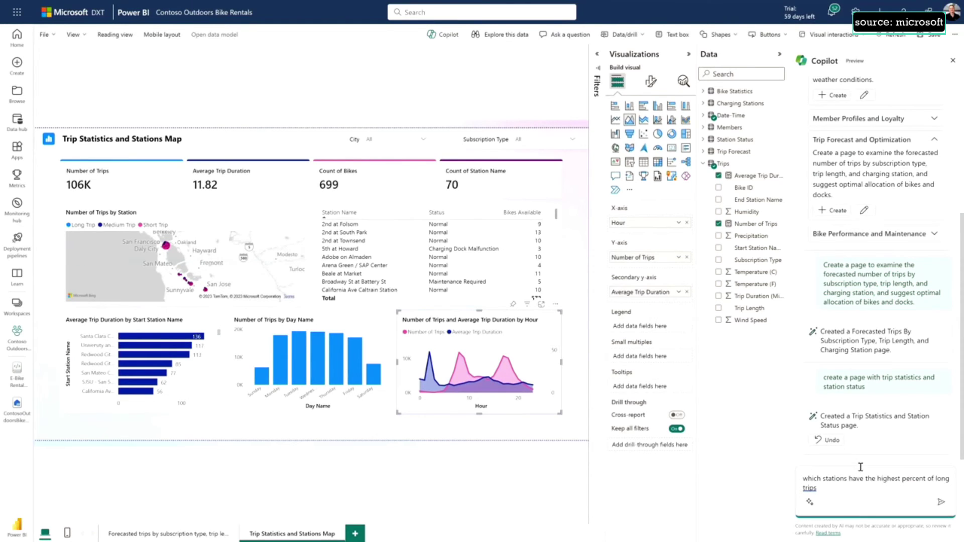
key("Return")
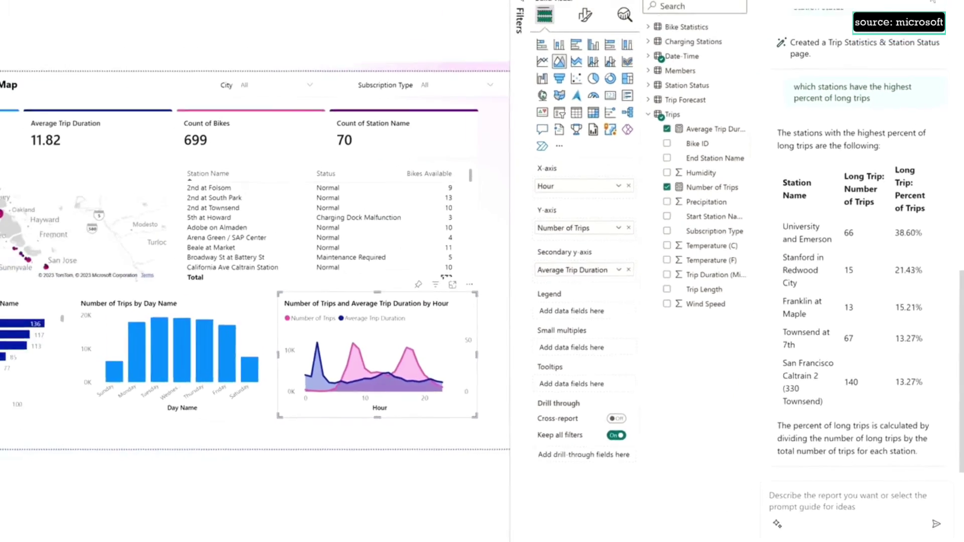
Close Copilot, narrow the station map beside the status table, shorten the hour chart, and insert a Narrative visual.
left_click(952, 62)
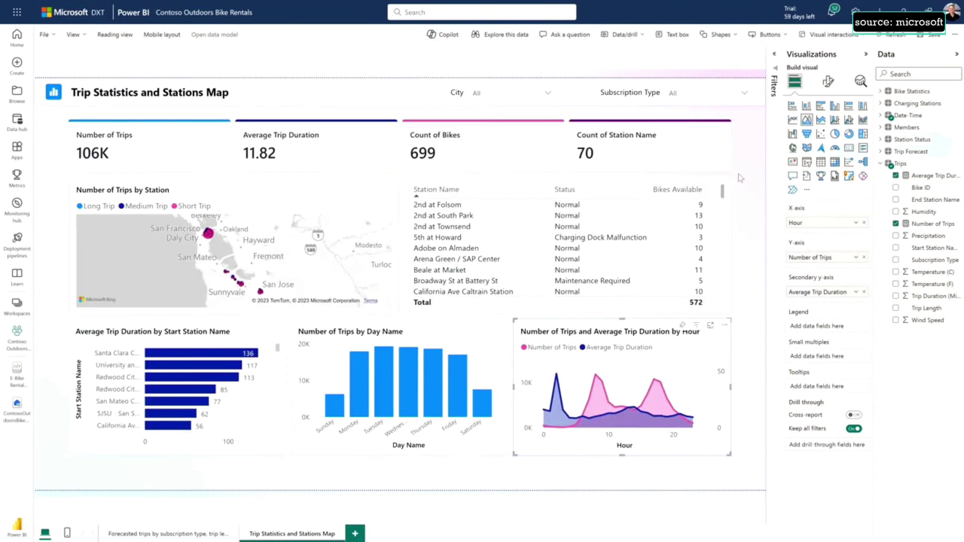
left_click_drag(447, 202, 413, 185)
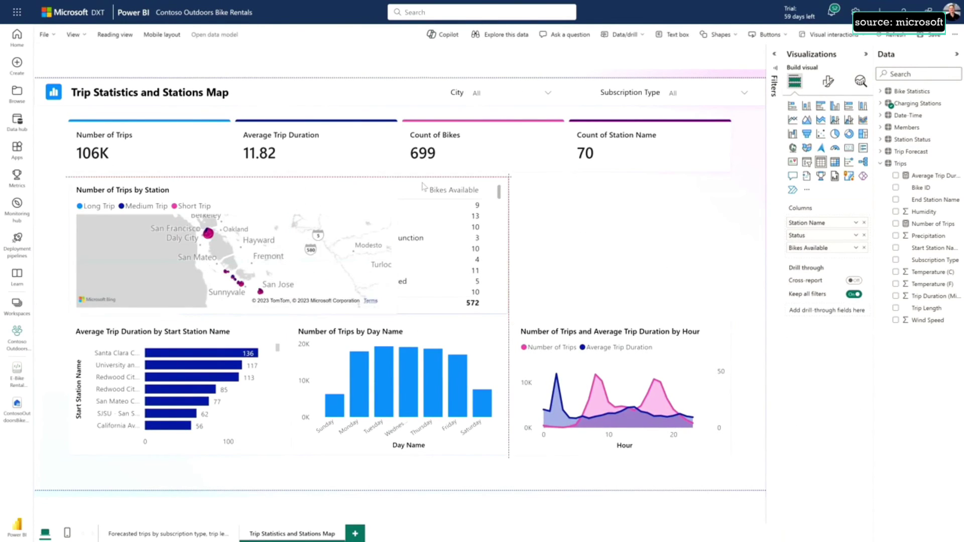
left_click(392, 246)
left_click_drag(397, 246, 173, 251)
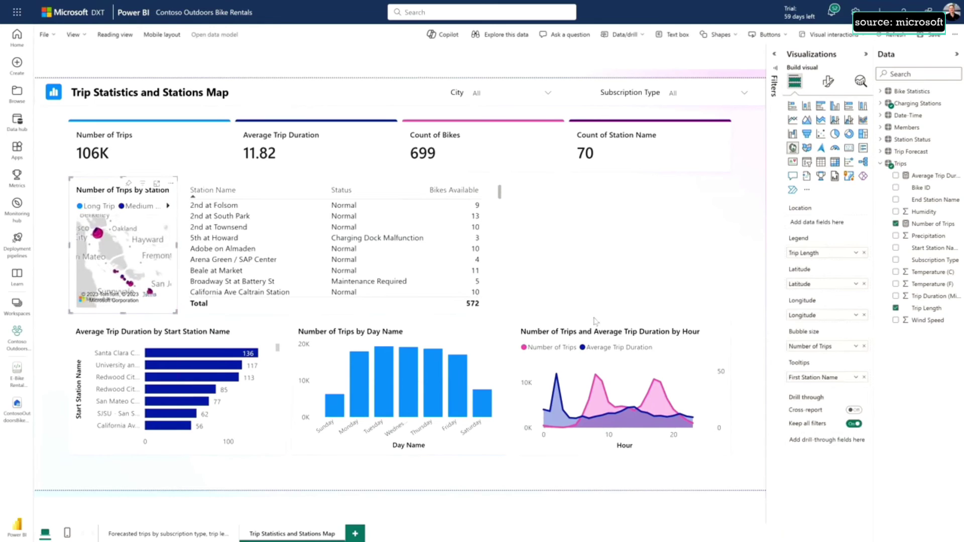
left_click(648, 332)
left_click_drag(616, 322, 617, 395)
left_click(806, 176)
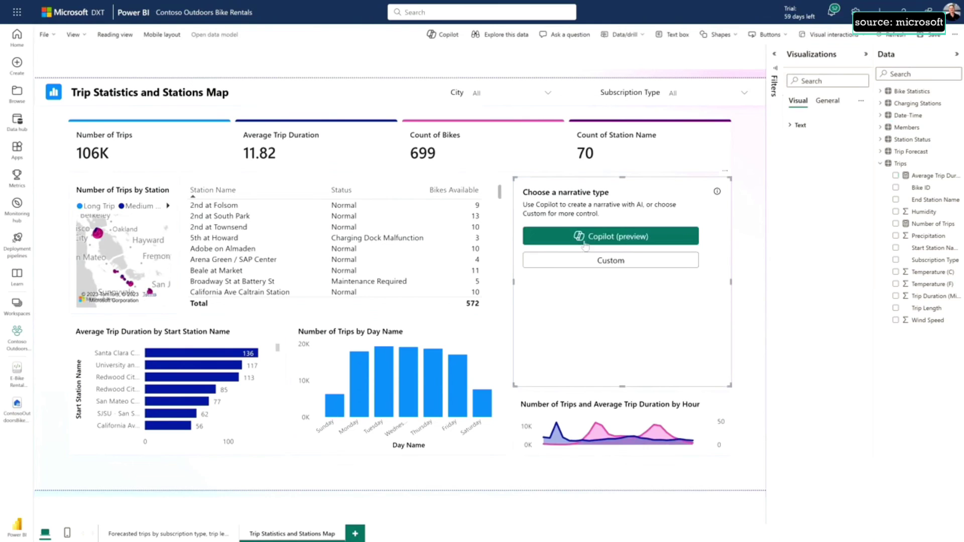
Generate a Copilot narrative from the prompt 'Give me 5 bullets with info about station status'.
left_click(590, 237)
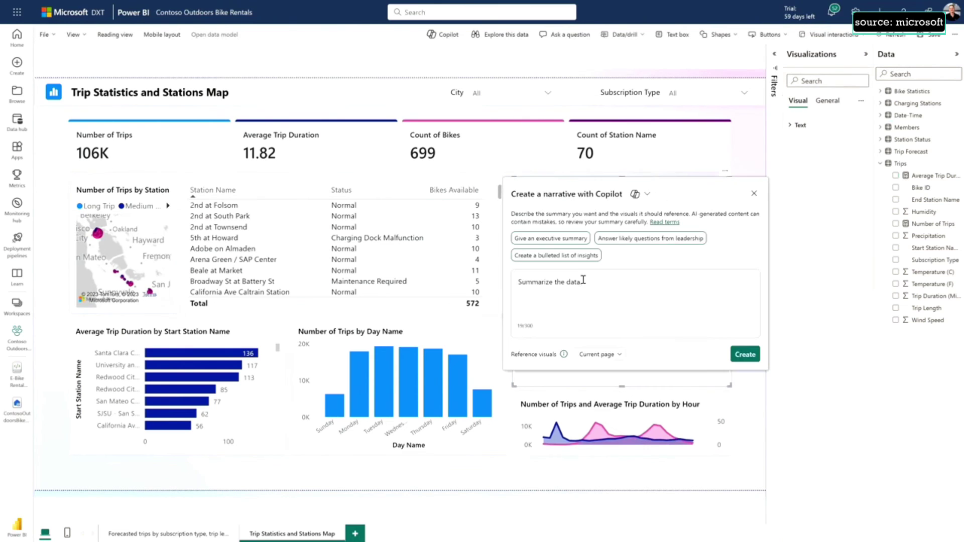
triple_click(583, 282)
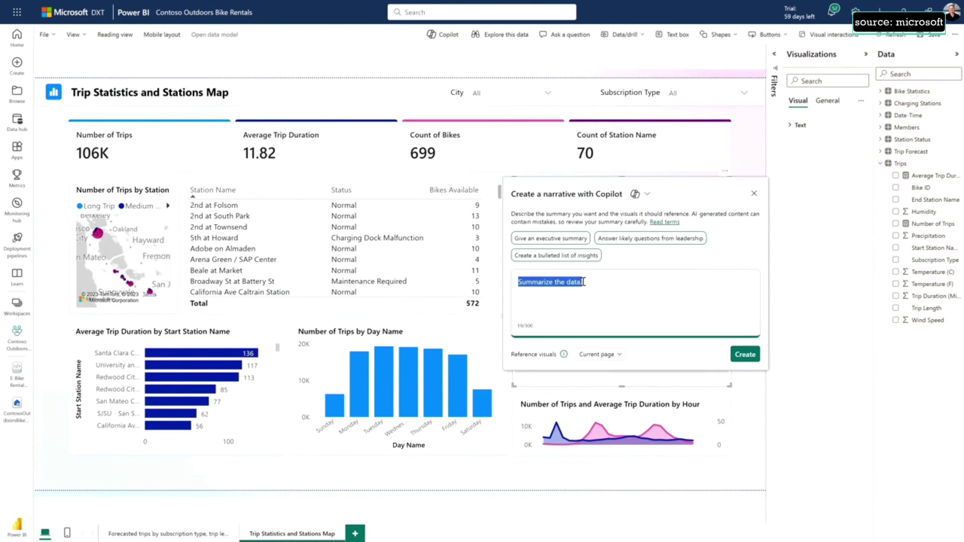
type("Give me 5 bullets with info about station status")
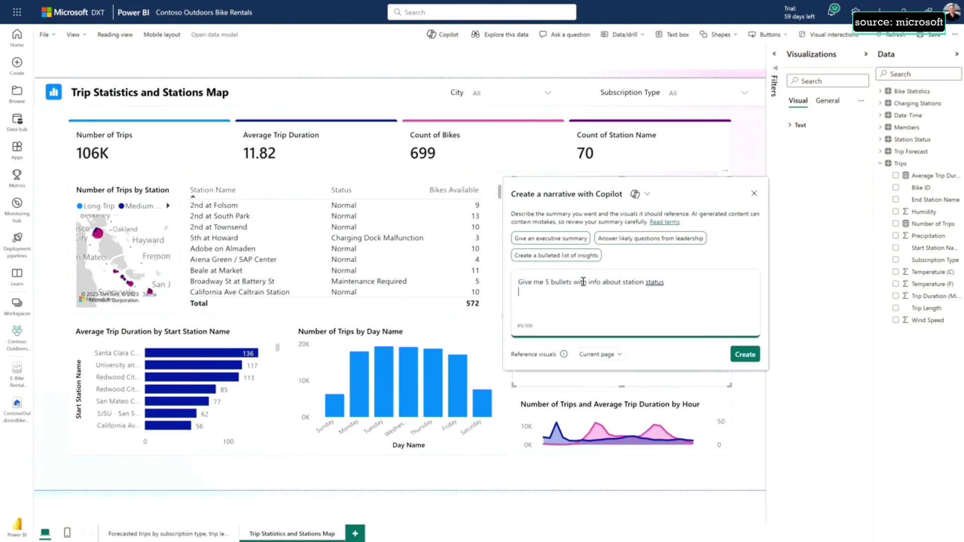
left_click(743, 354)
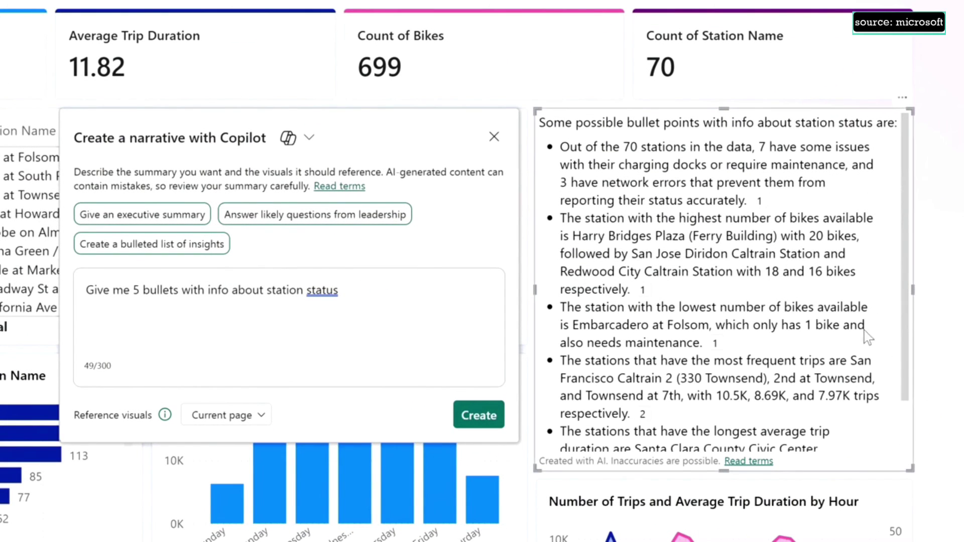
left_click(543, 183)
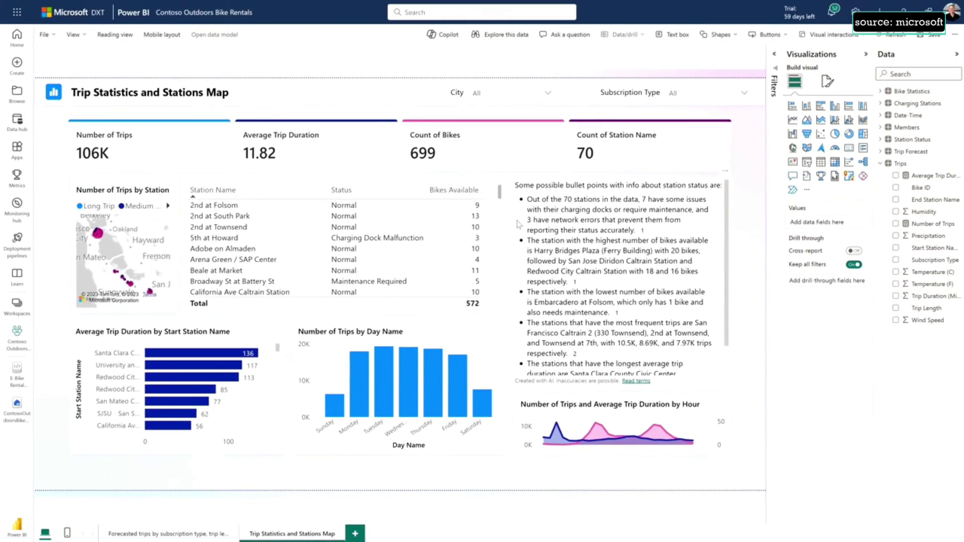
left_click(641, 231)
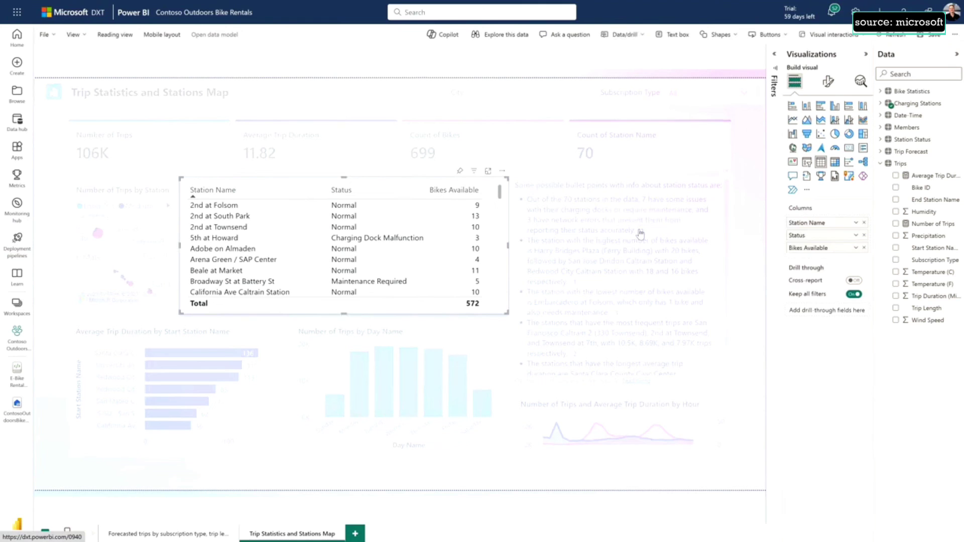
left_click(495, 201)
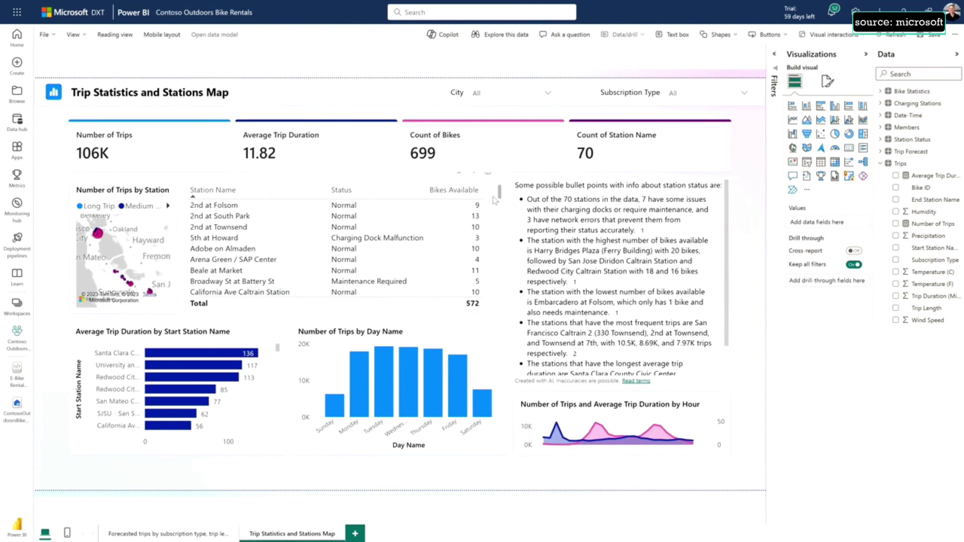